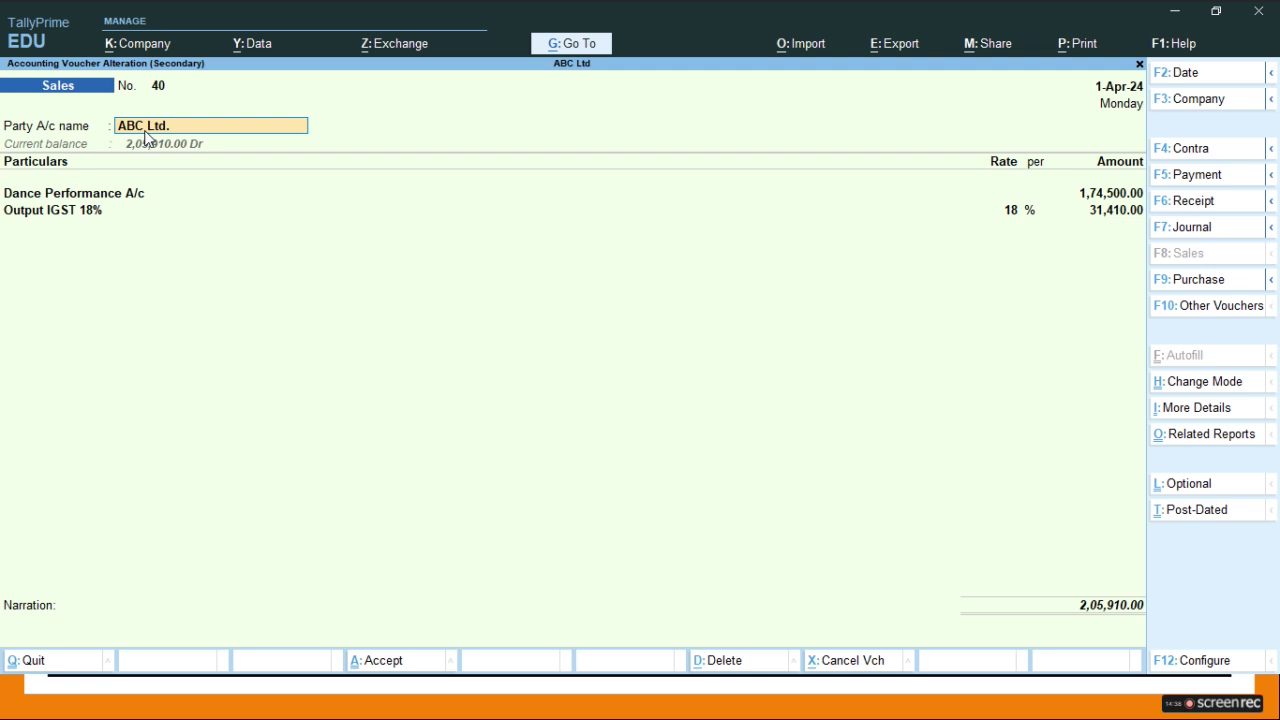
Step: Check the ABC Ltd. party ledger from the sales voucher and return to the voucher
key("ctrl+Return")
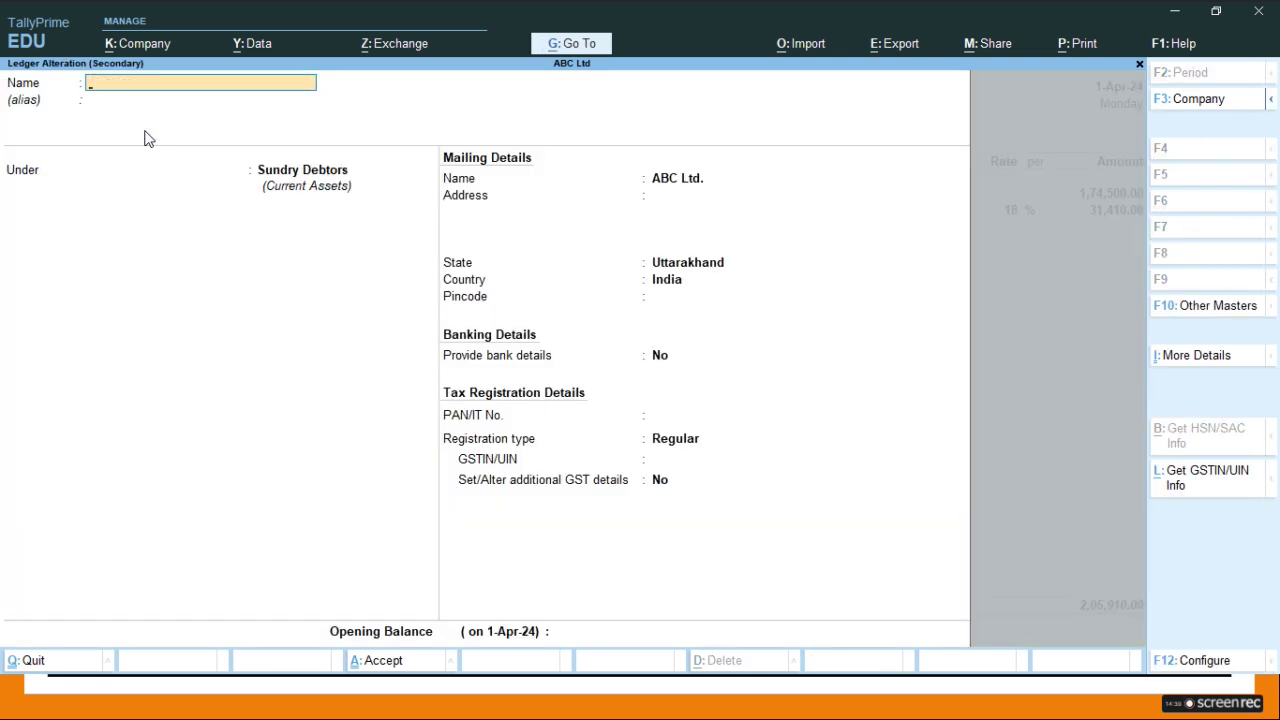
key("Escape")
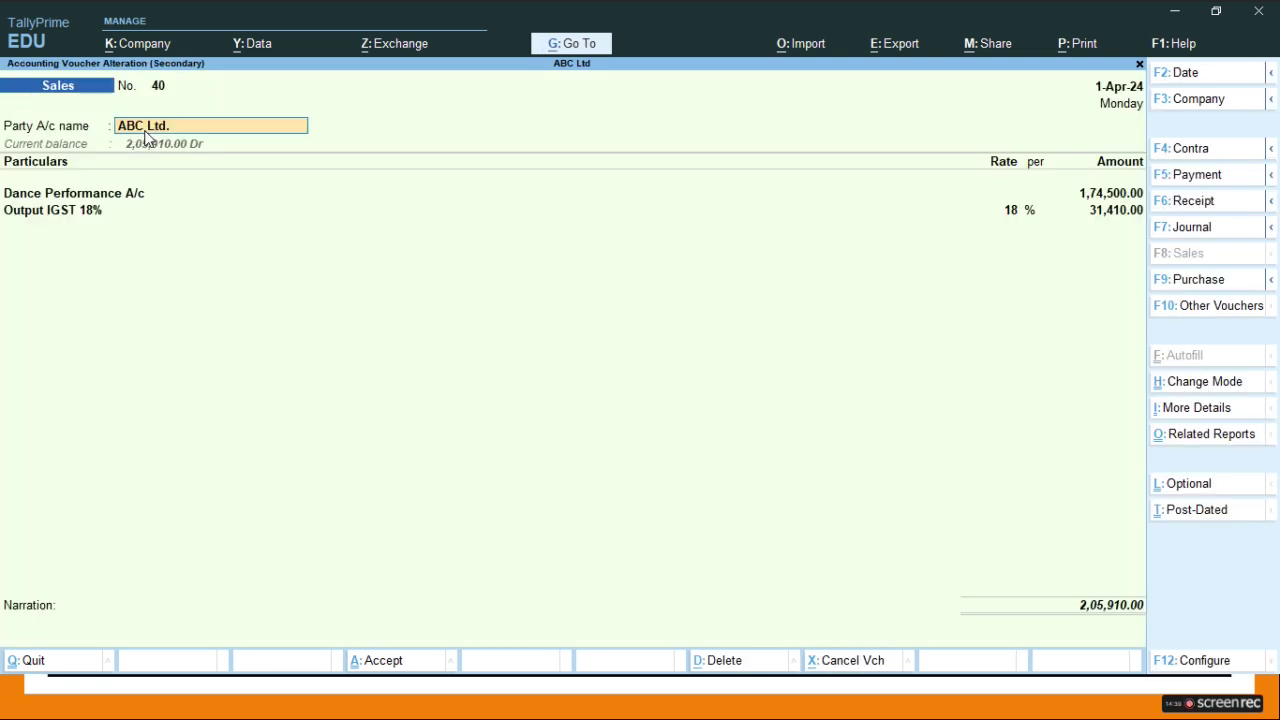
Step: Alter the Dance Performance A/c ledger from the sales voucher to group it under Indirect Expenses, and accept the master
left_click(138, 196)
key("ctrl+Return")
key("Return")
key("Return")
type("Ind")
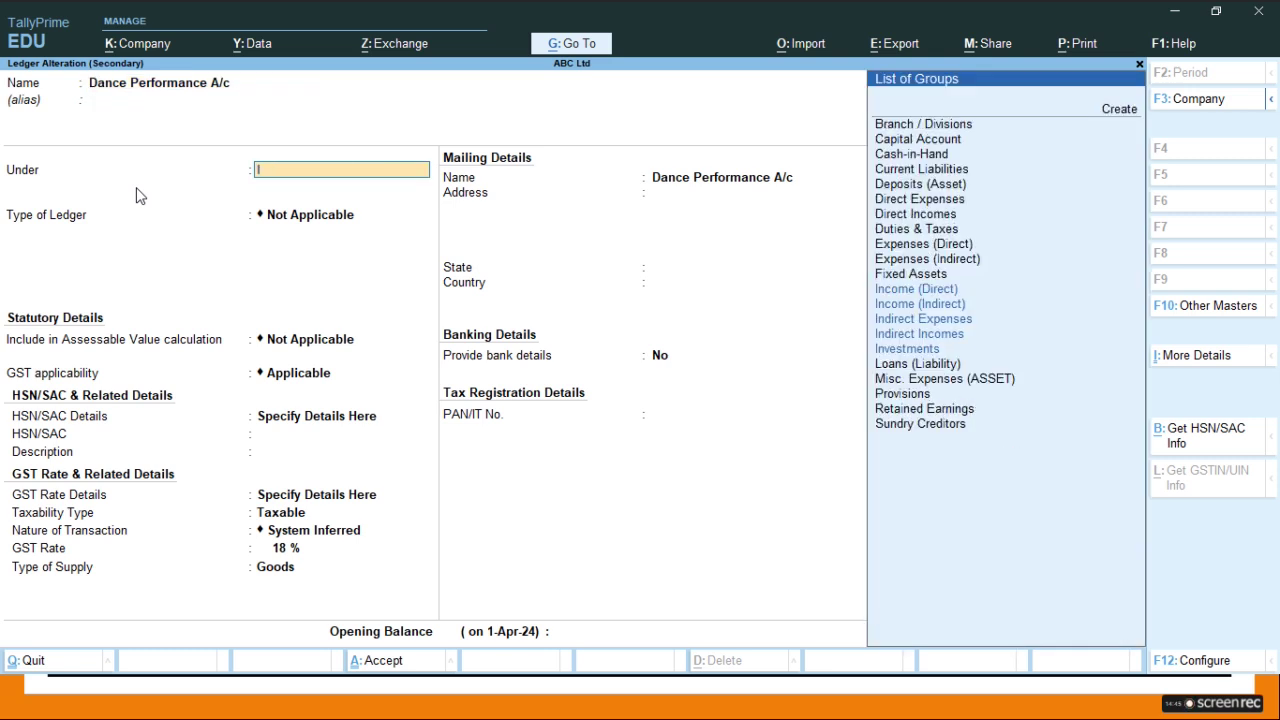
key("Down")
key("Up")
key("Return")
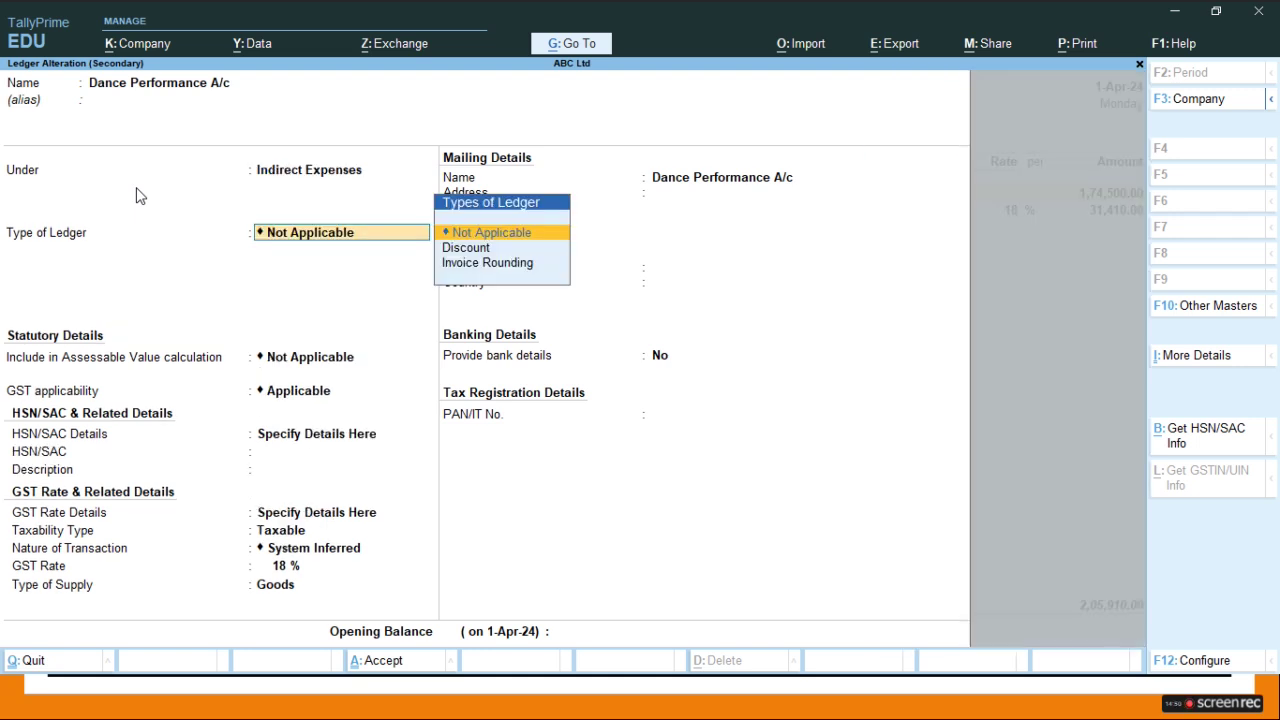
key("ctrl+a")
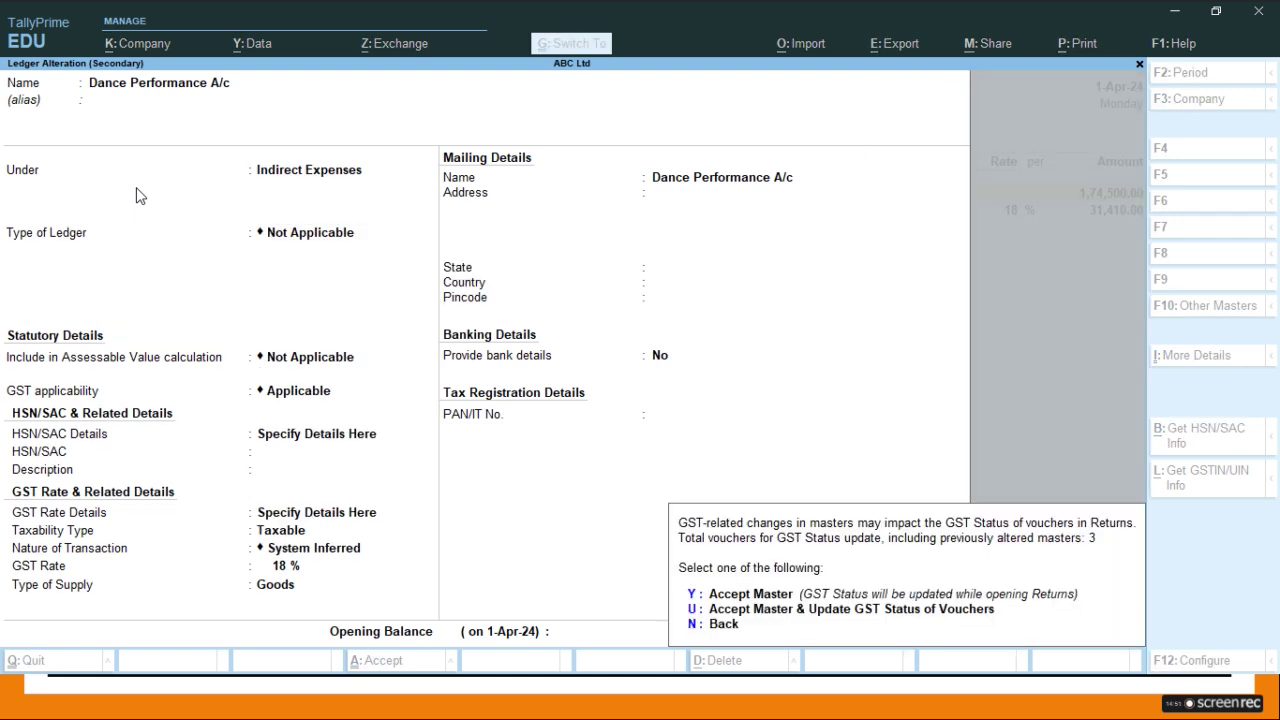
key("y")
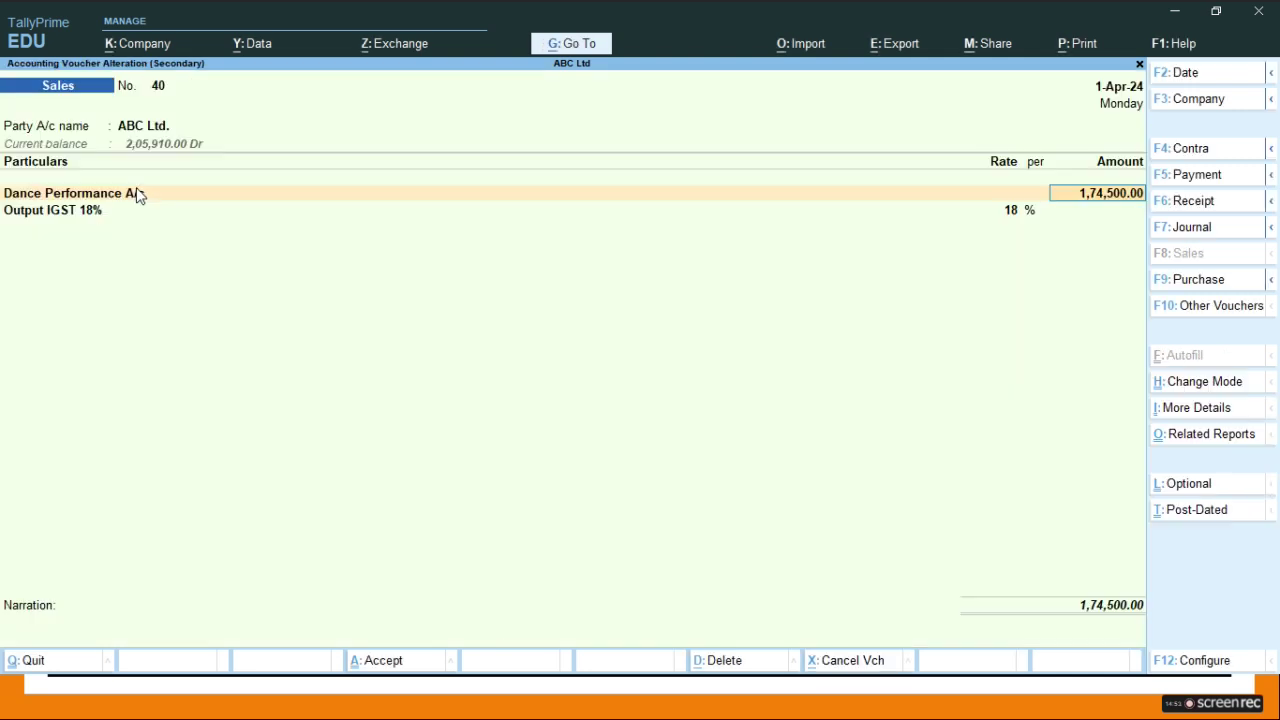
Step: Review the duty type, tax type and calculation percentage of the Output IGST 18% ledger, and accept it unaltered
key("Return")
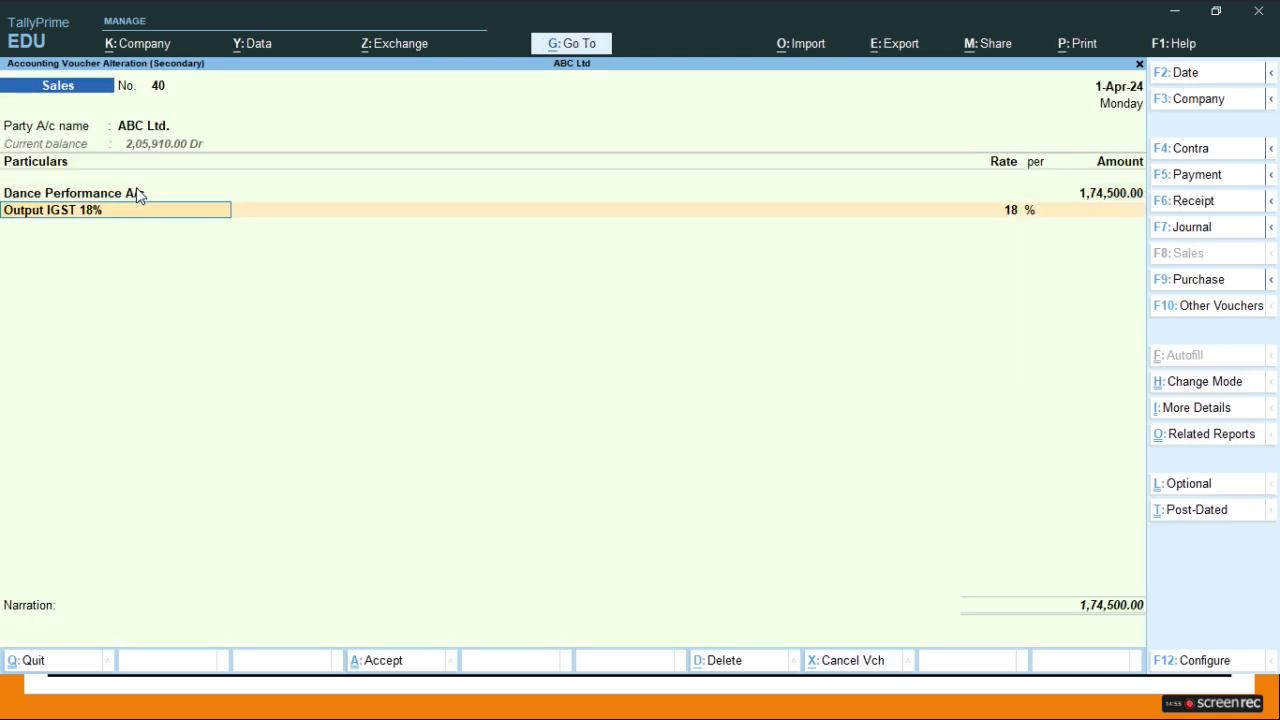
key("ctrl+Return")
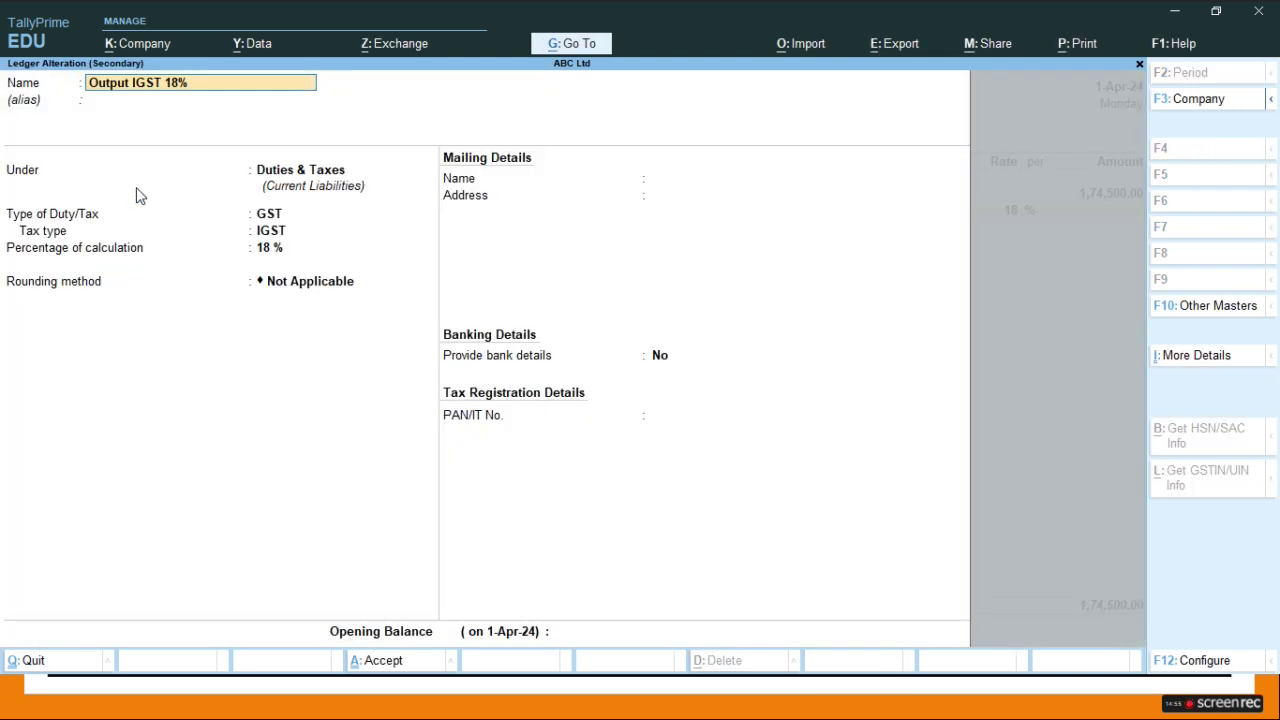
key("Return")
key("Return")
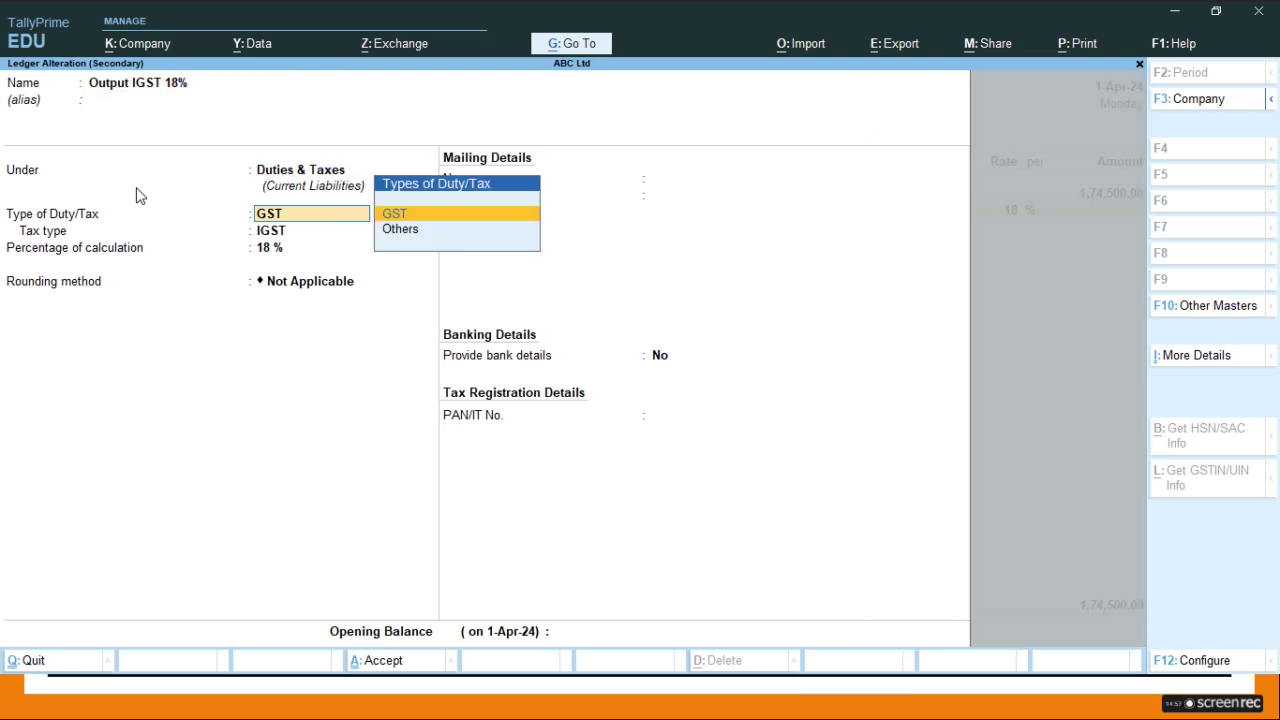
key("Return")
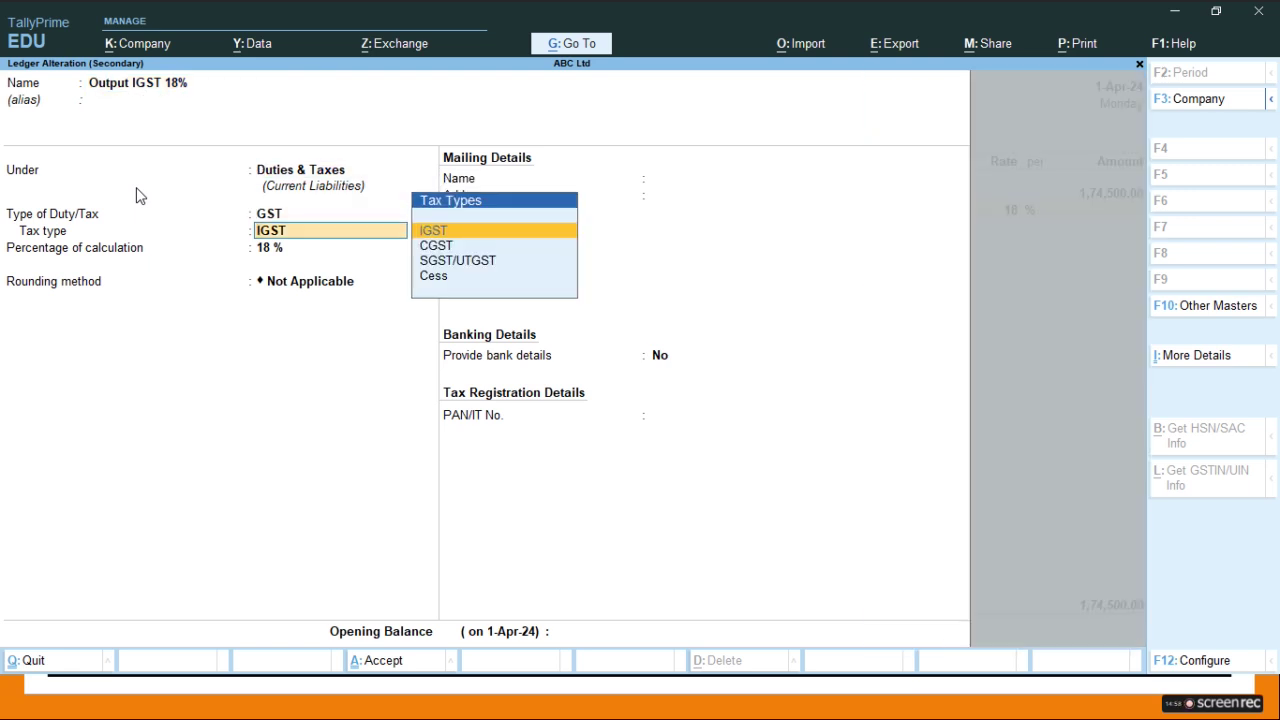
key("Return")
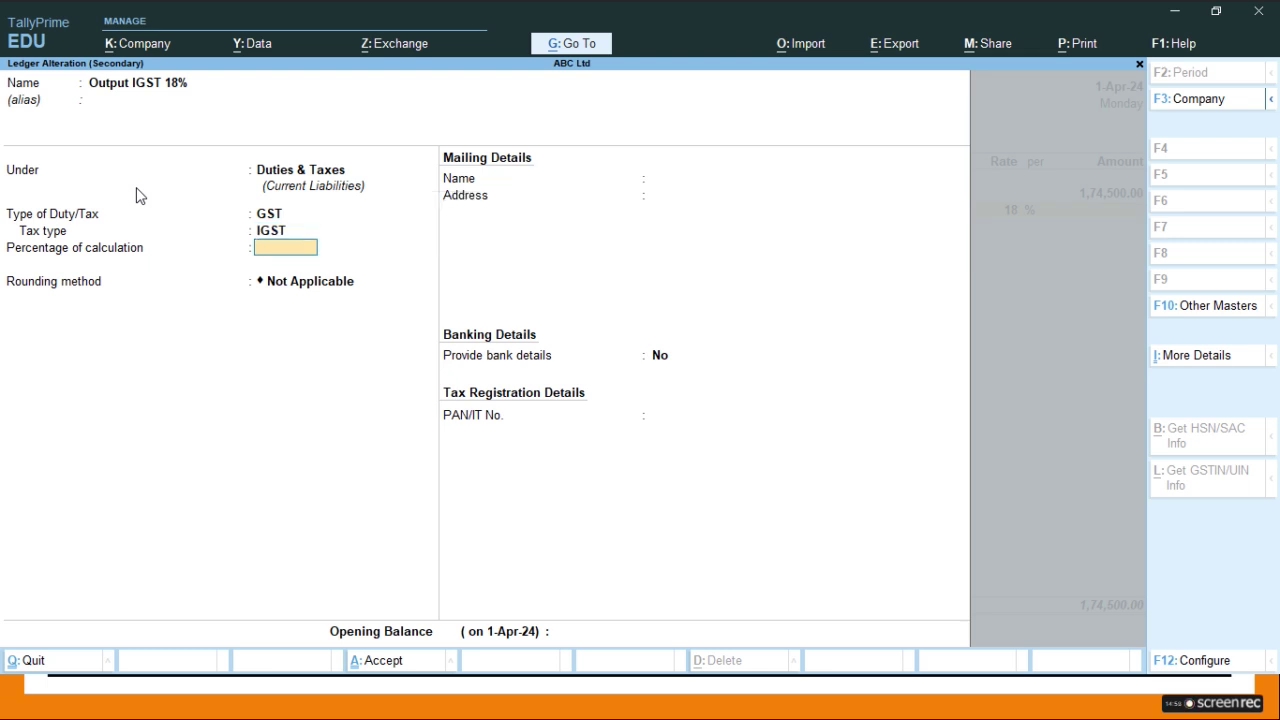
key("ctrl+a")
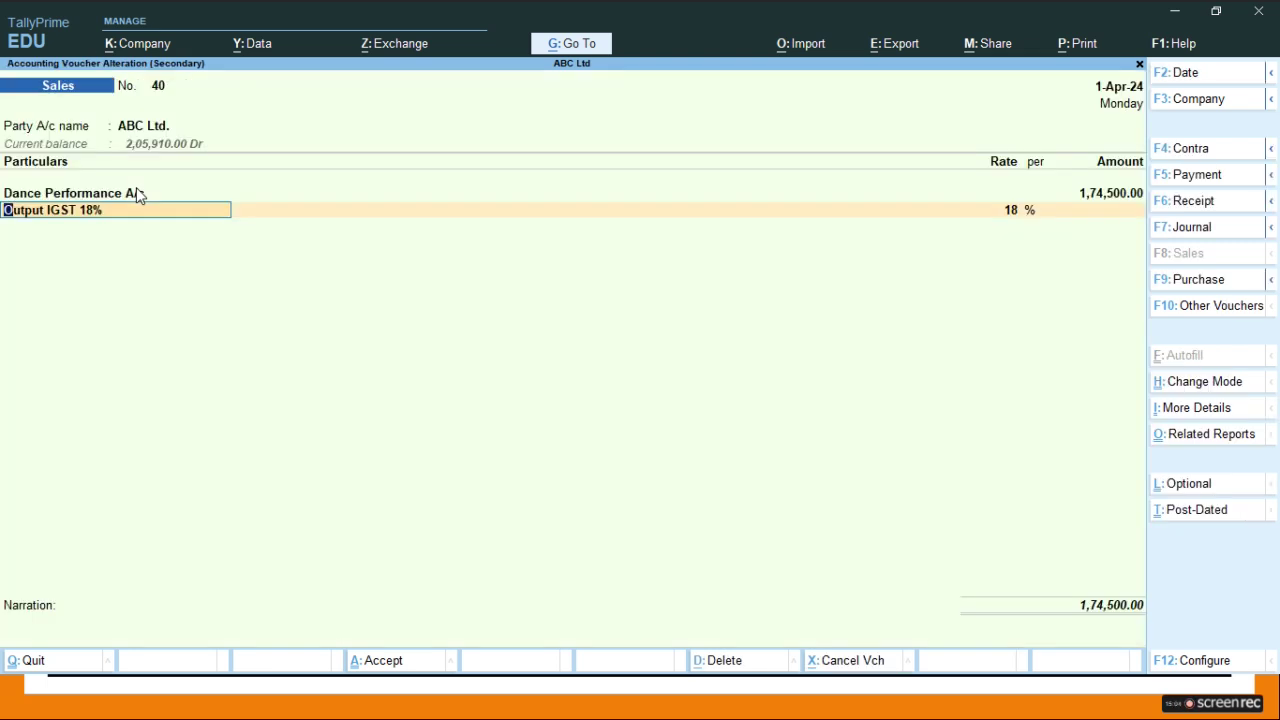
Step: Alter the Dance Performance A/c ledger in the sales voucher to group it under Indirect Incomes, and accept the master
key("BackSpace")
key("BackSpace")
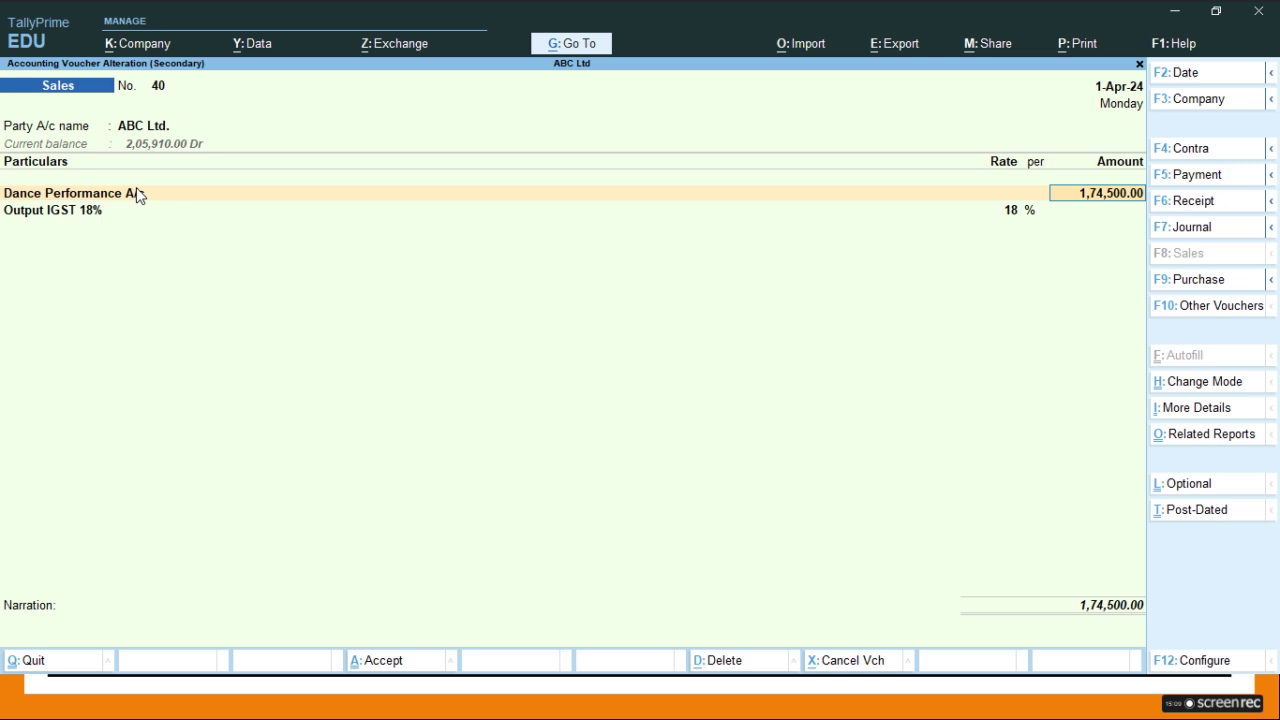
key("ctrl+Return")
key("Return")
key("Return")
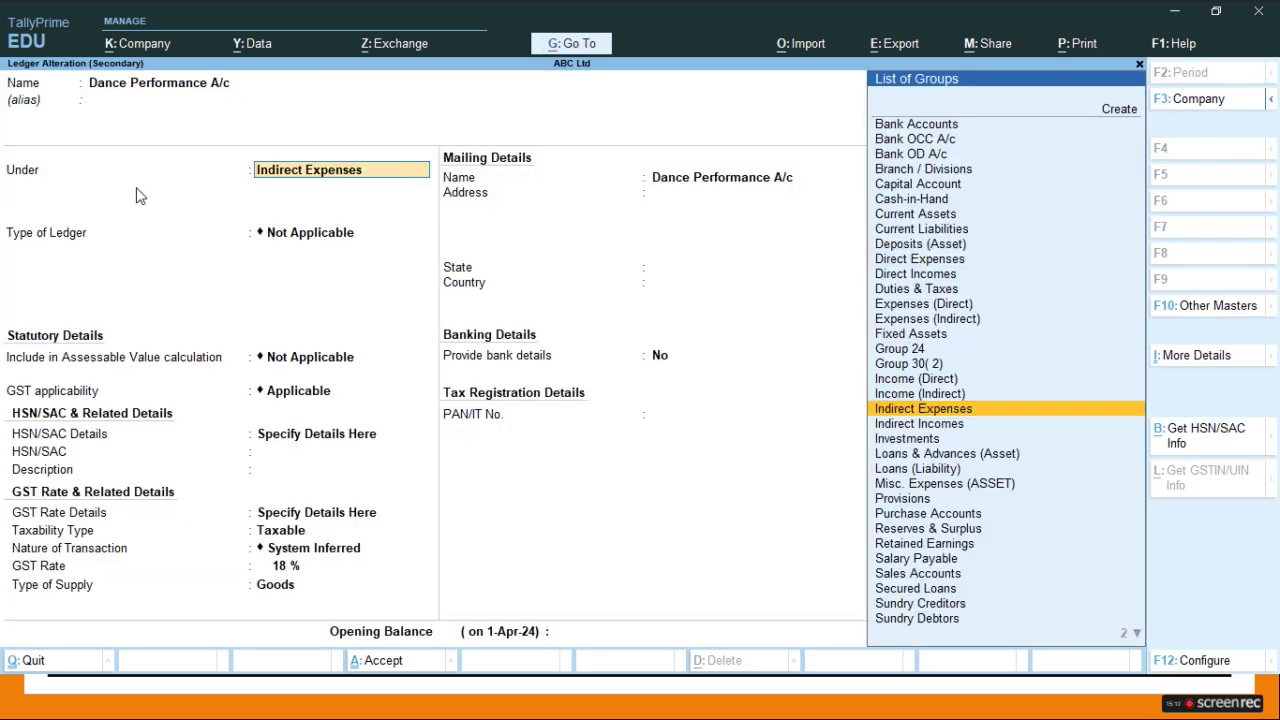
type("In")
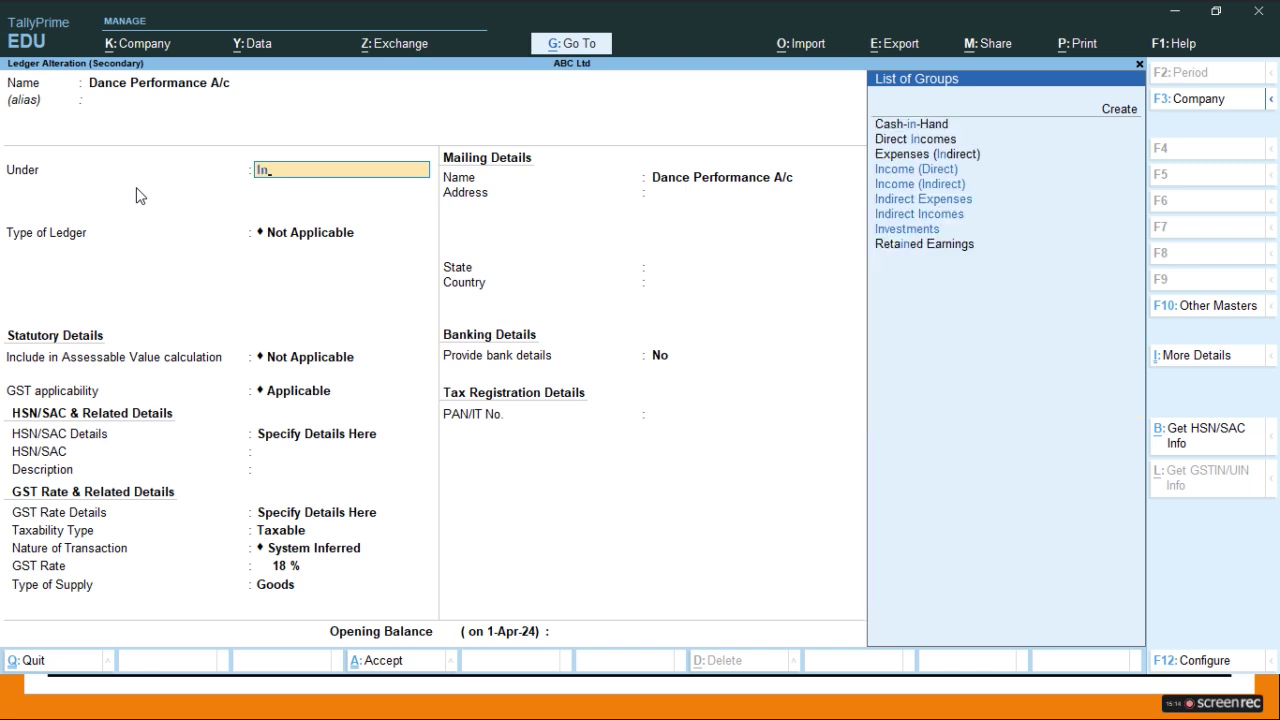
type("di")
key("Down")
key("Down")
key("Return")
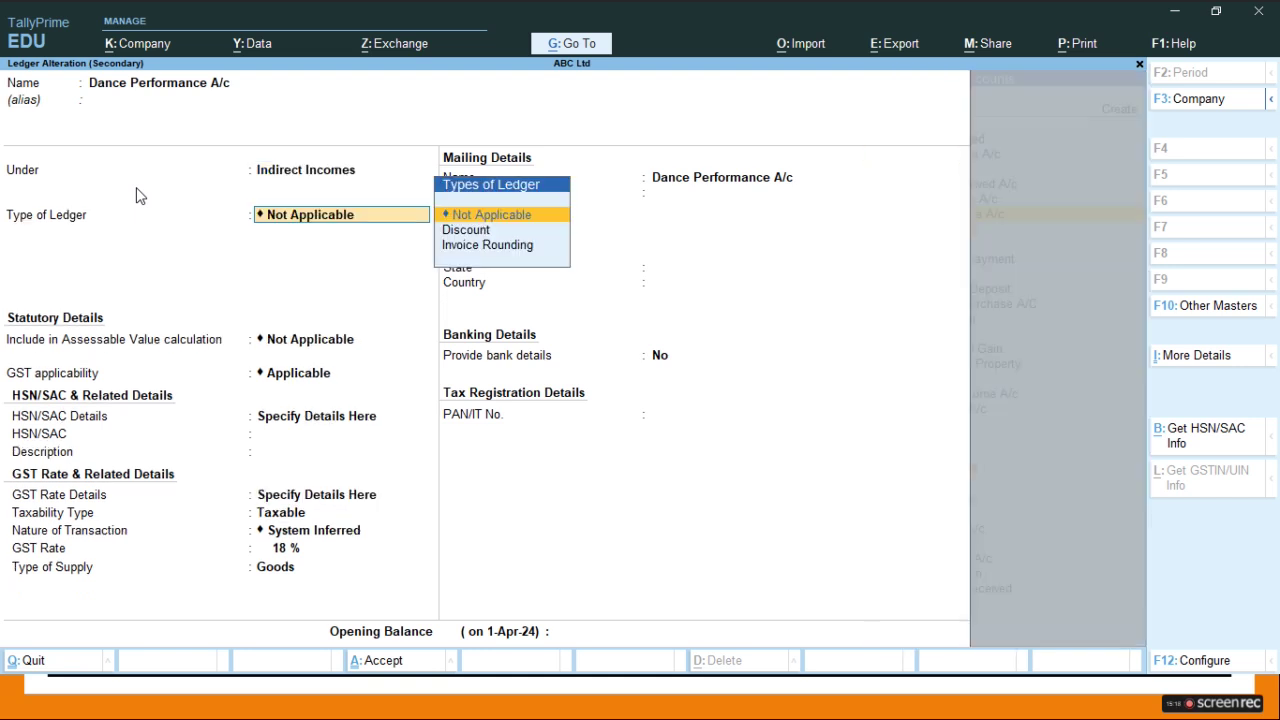
key("ctrl+a")
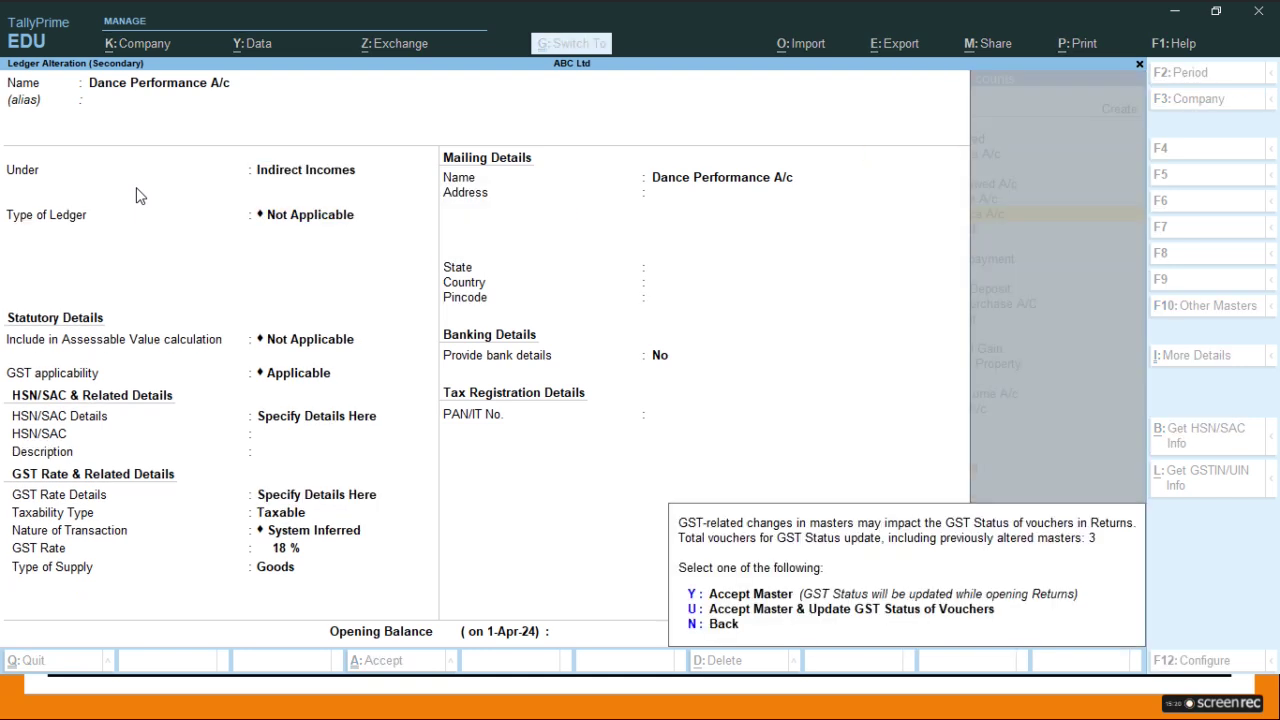
key("y")
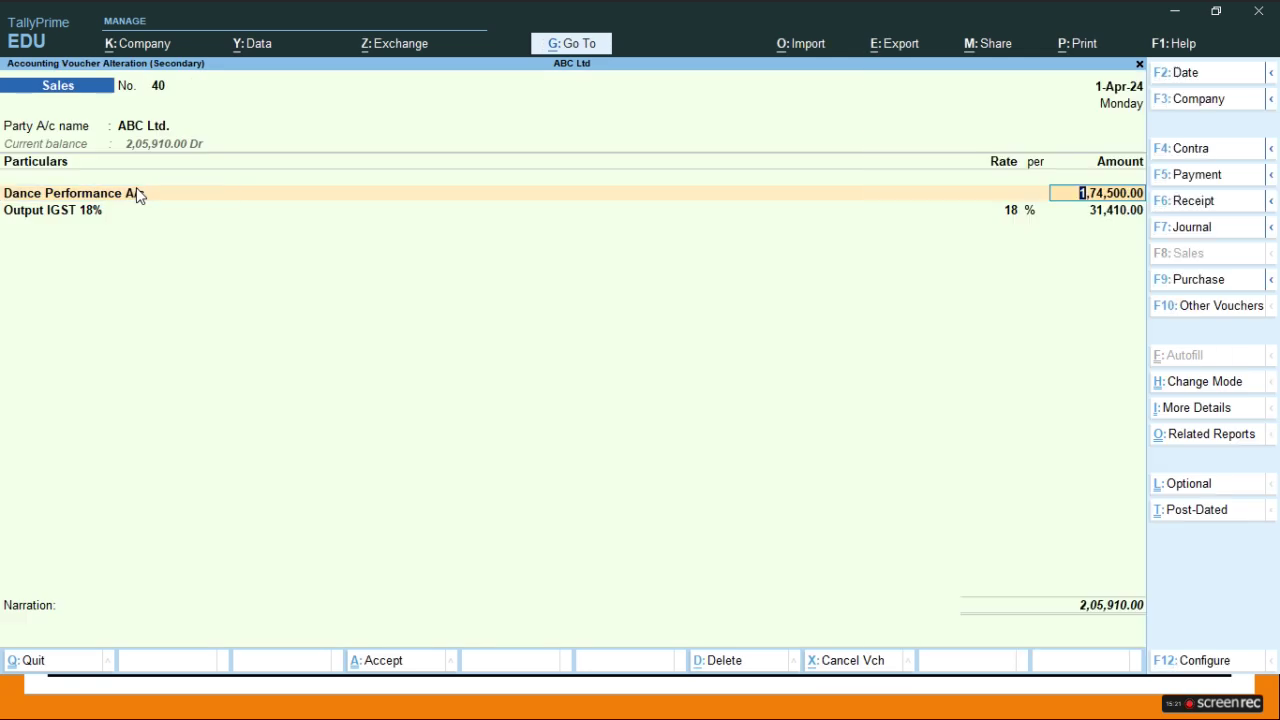
Step: Compare the sales voucher's lines with journal entry 3 in the slideshow, and quit the voucher in TallyPrime without saving
key("Return")
key("Return")
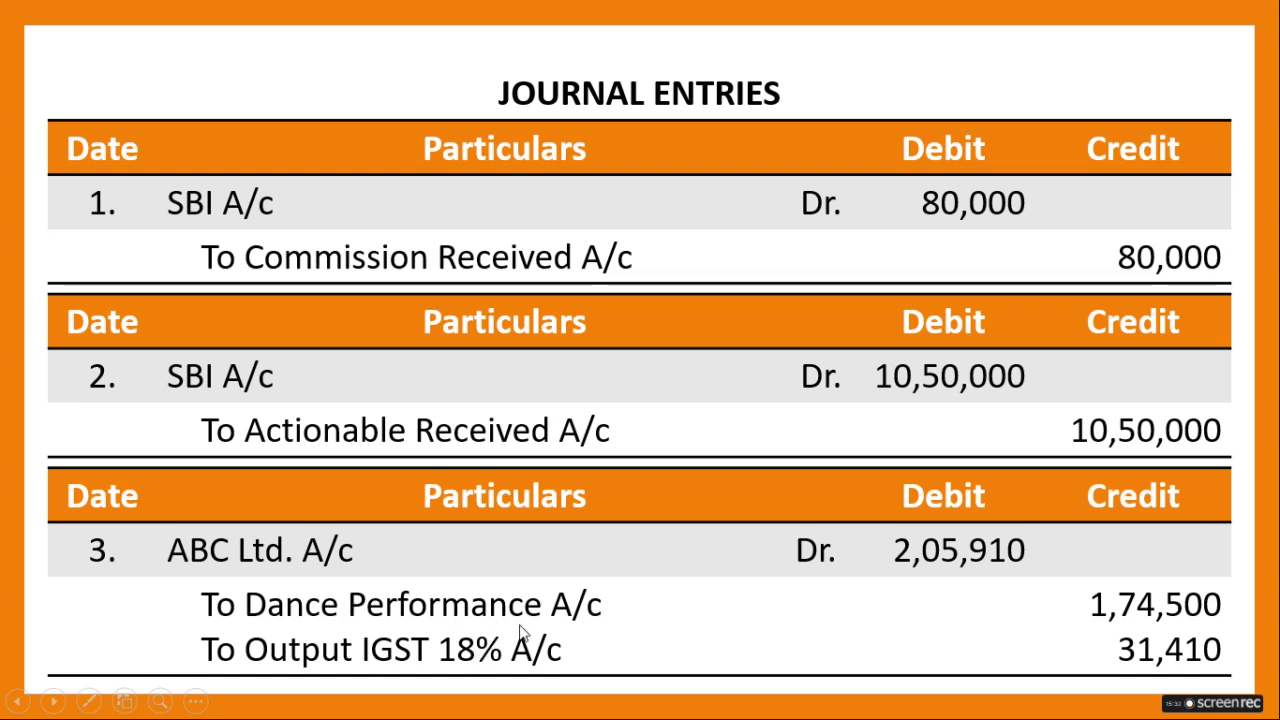
key("alt+Tab")
key("Escape")
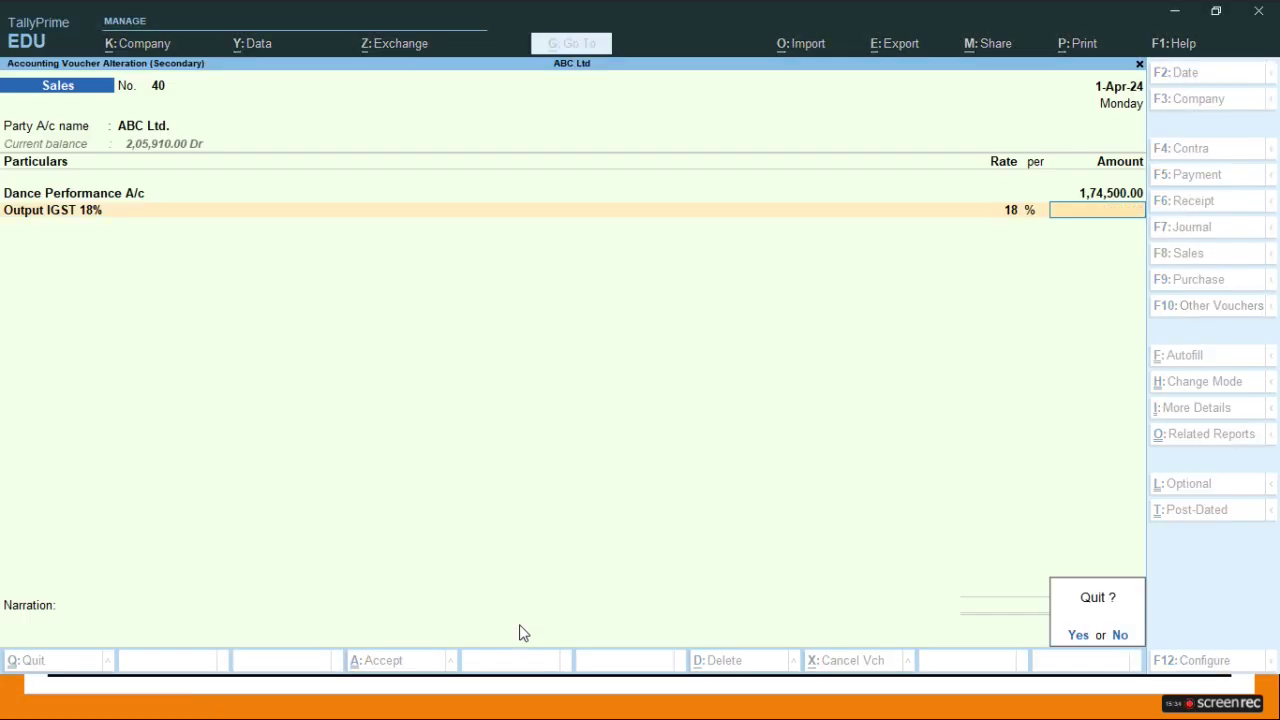
key("y")
Step: Advance the slideshow to journal entries 4 to 6, and open the Rent Received A/c receipt voucher from TallyPrime's Day Book
key("alt+Tab")
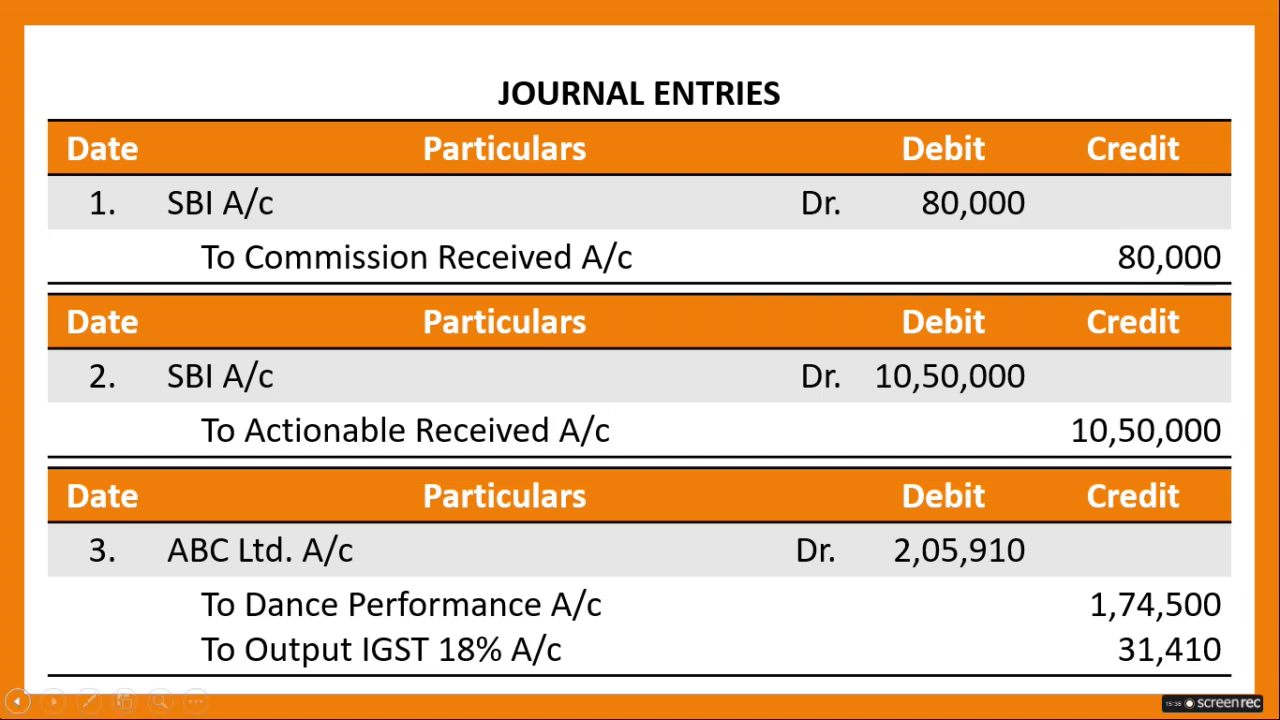
left_click(54, 704)
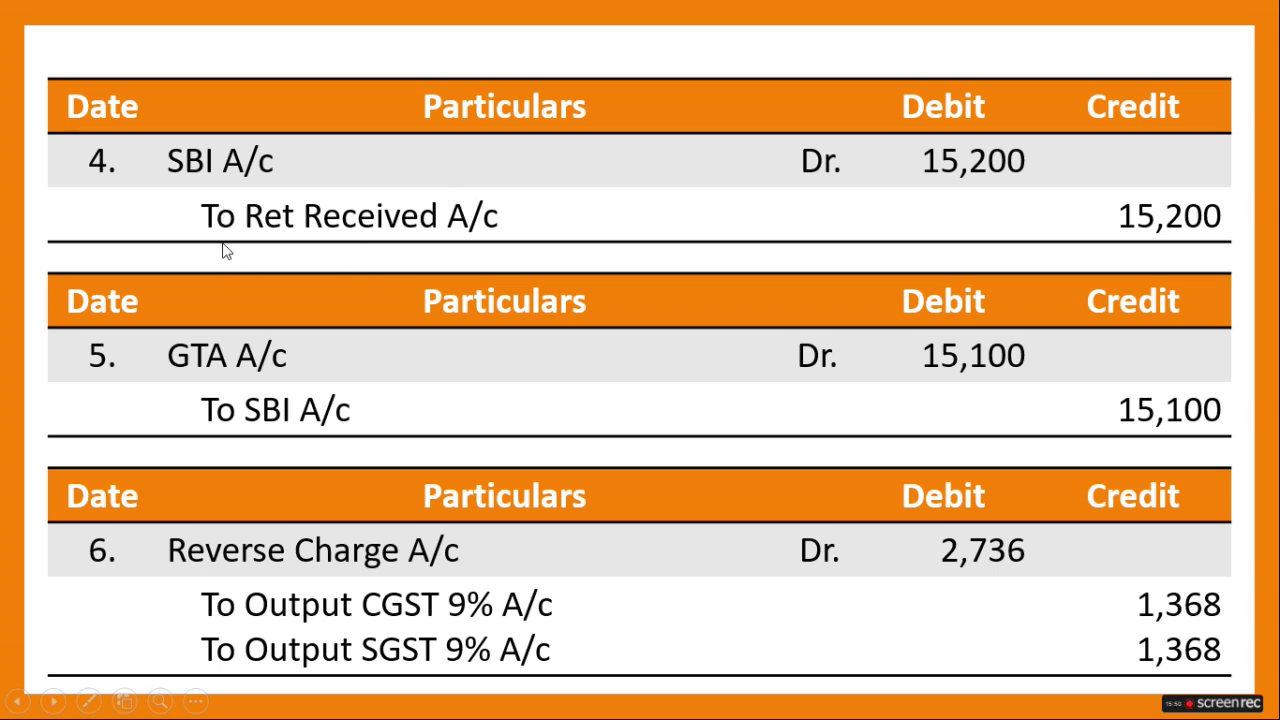
key("alt+Tab")
left_click(281, 212)
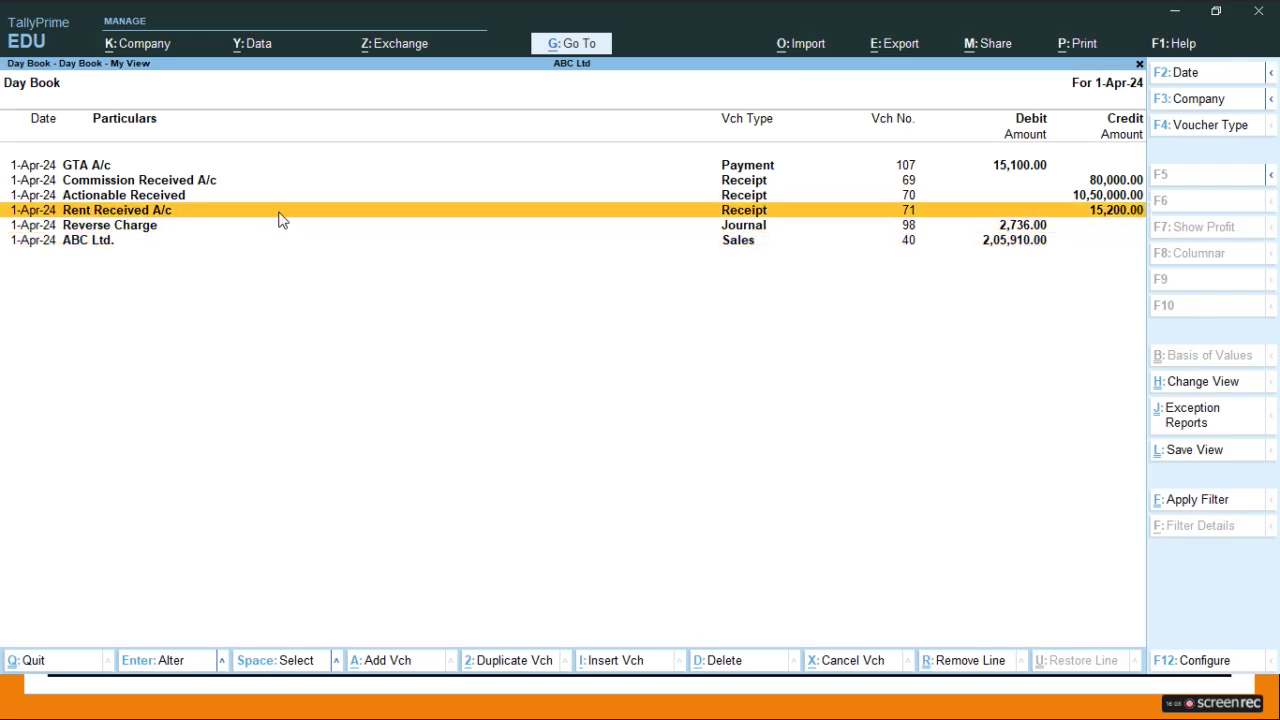
key("Return")
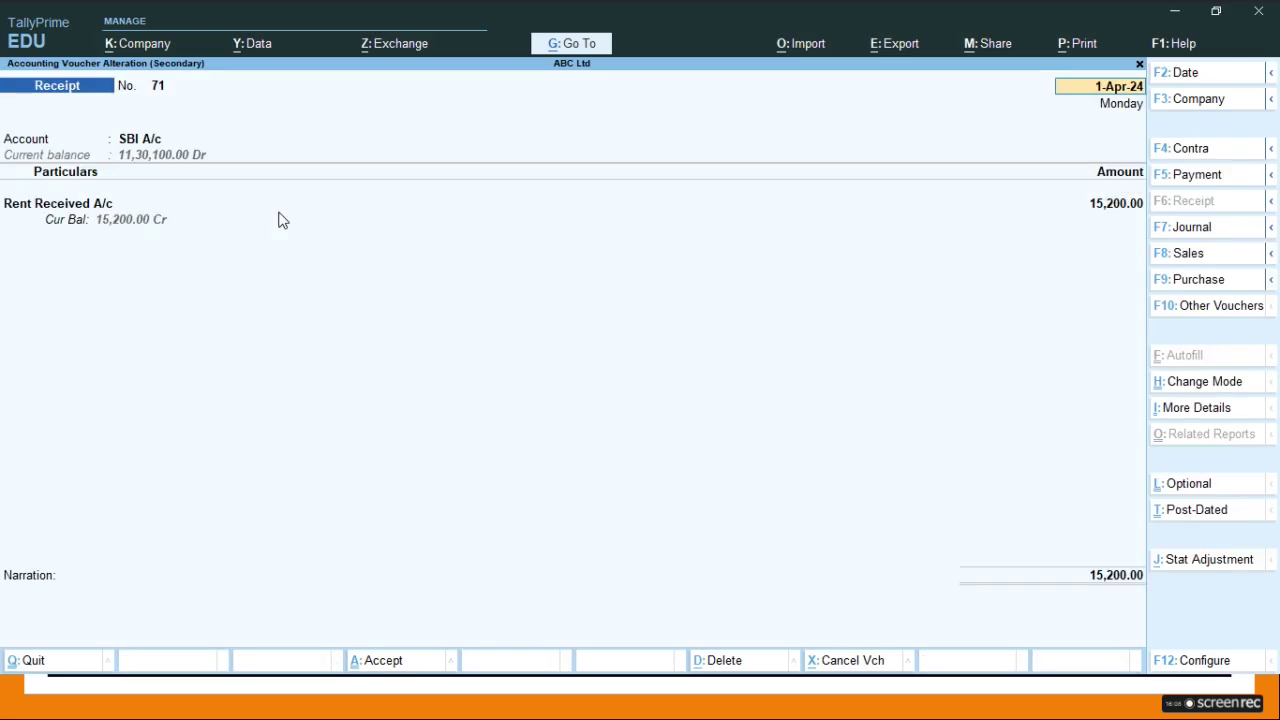
Step: Check the Rent Received A/c ledger's group and GST details, and quit the ledger and receipt voucher without saving
left_click(63, 206)
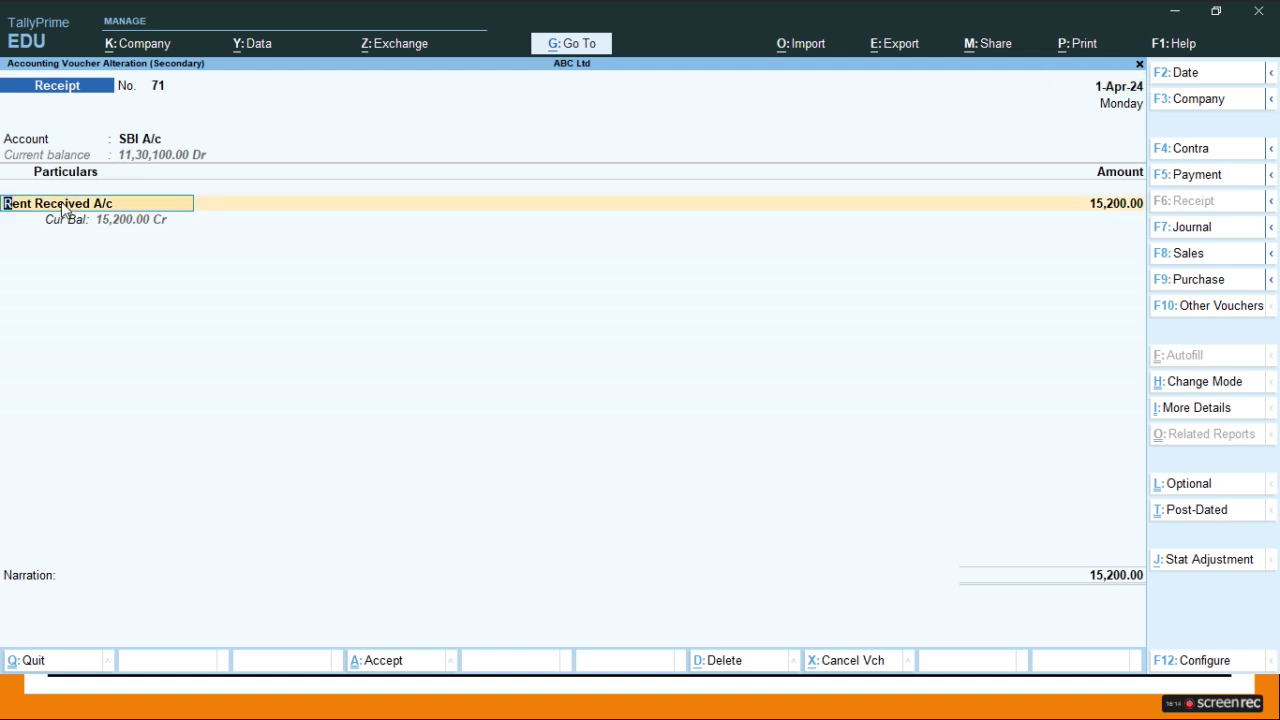
key("ctrl+Return")
key("Return")
key("Return")
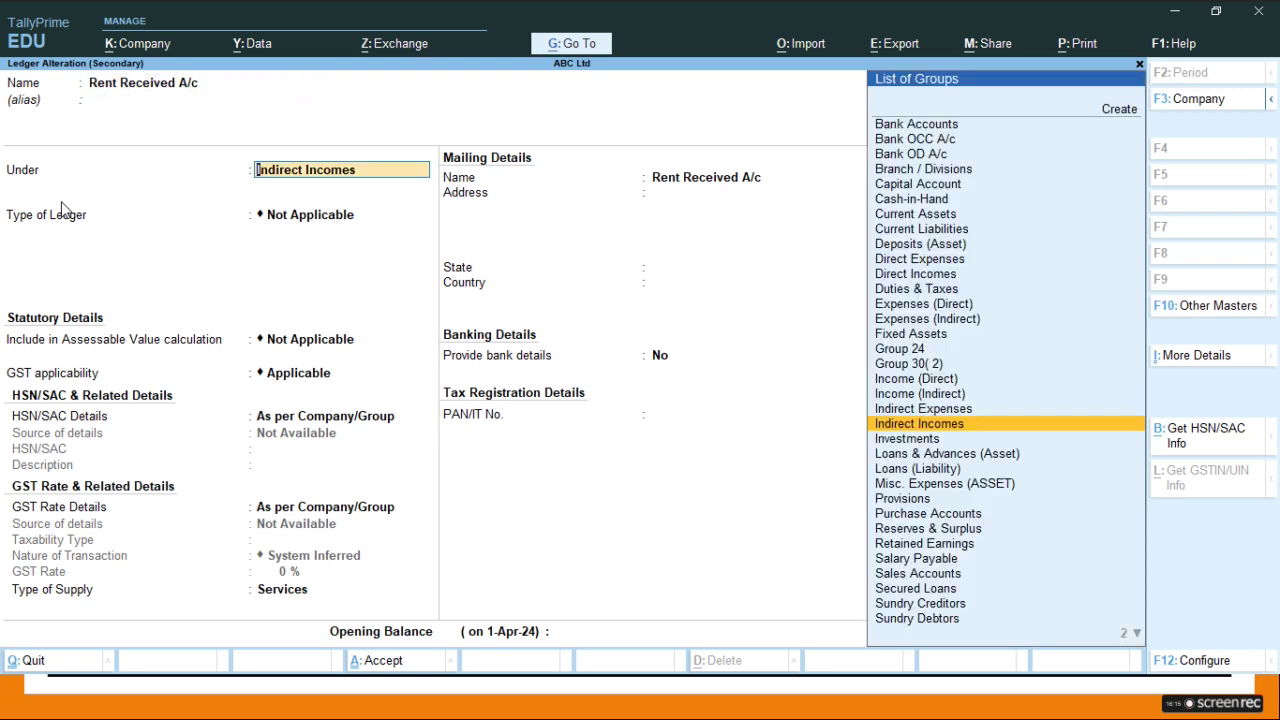
key("End")
key("Escape")
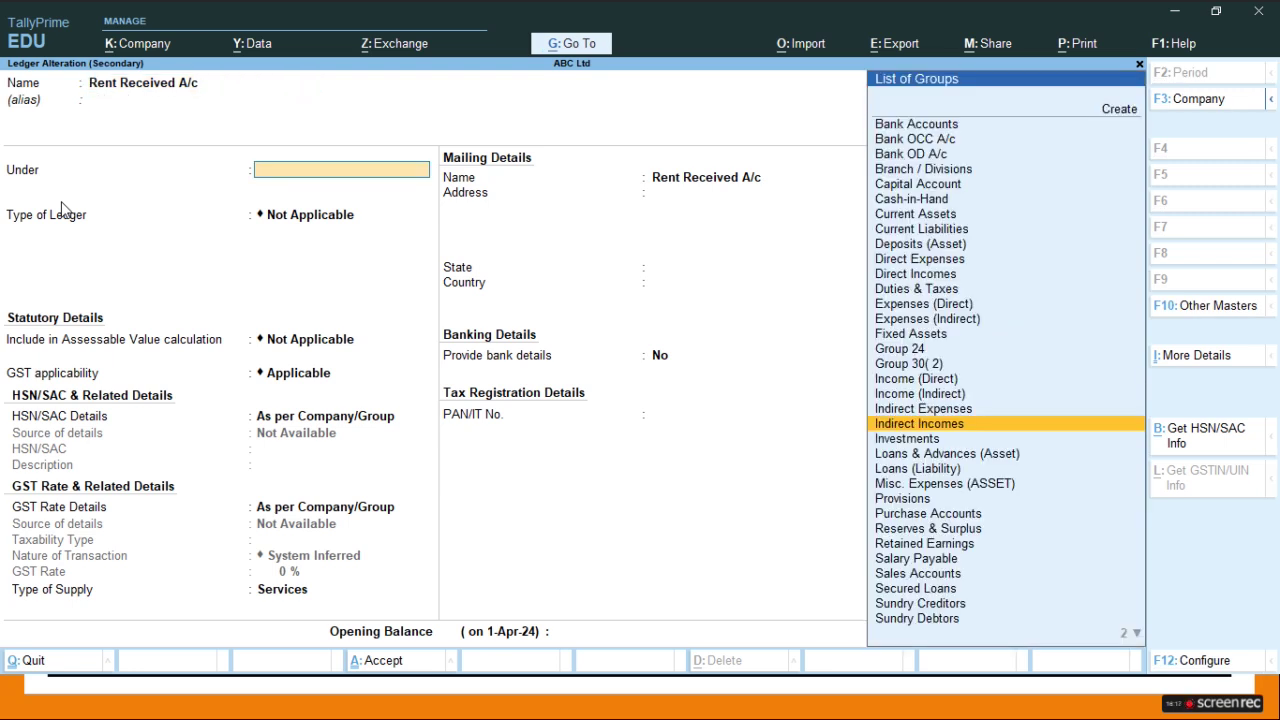
key("Escape")
key("y")
key("Return")
key("BackSpace")
key("Escape")
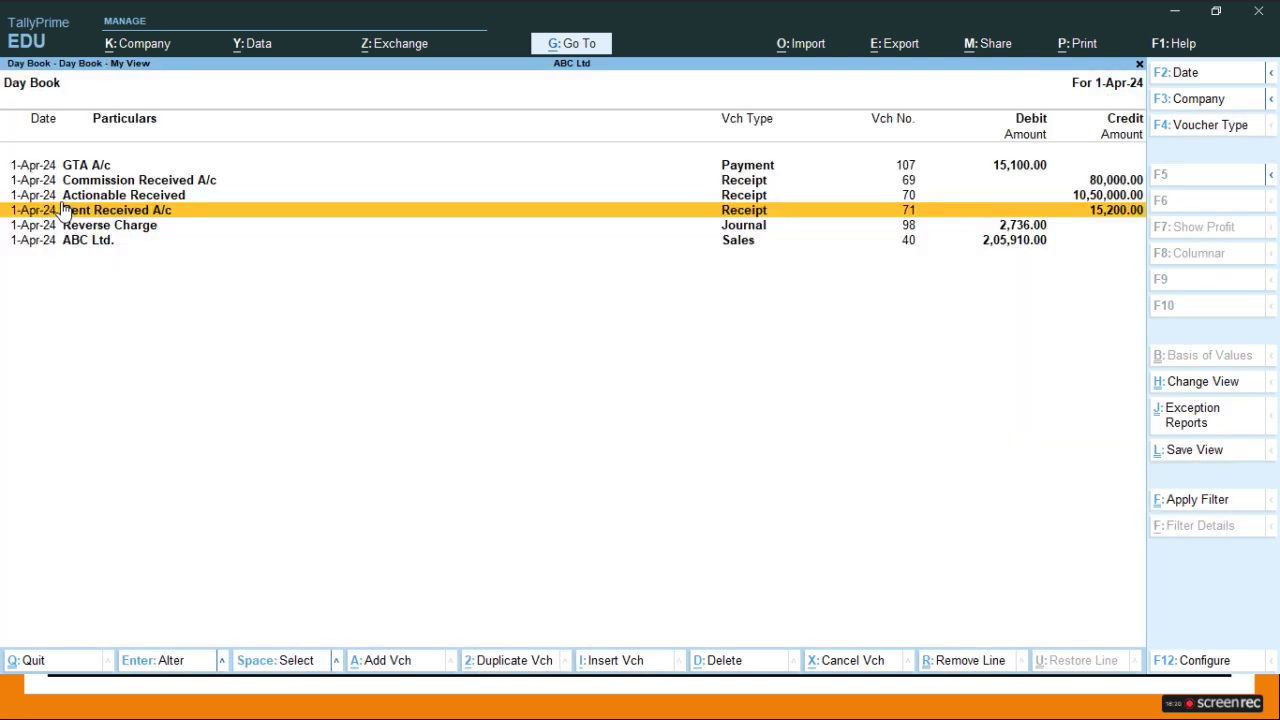
Step: Compare the GTA A/c payment voucher in TallyPrime with journal entry 5 in the slideshow, and return to the Day Book
key("alt+Tab")
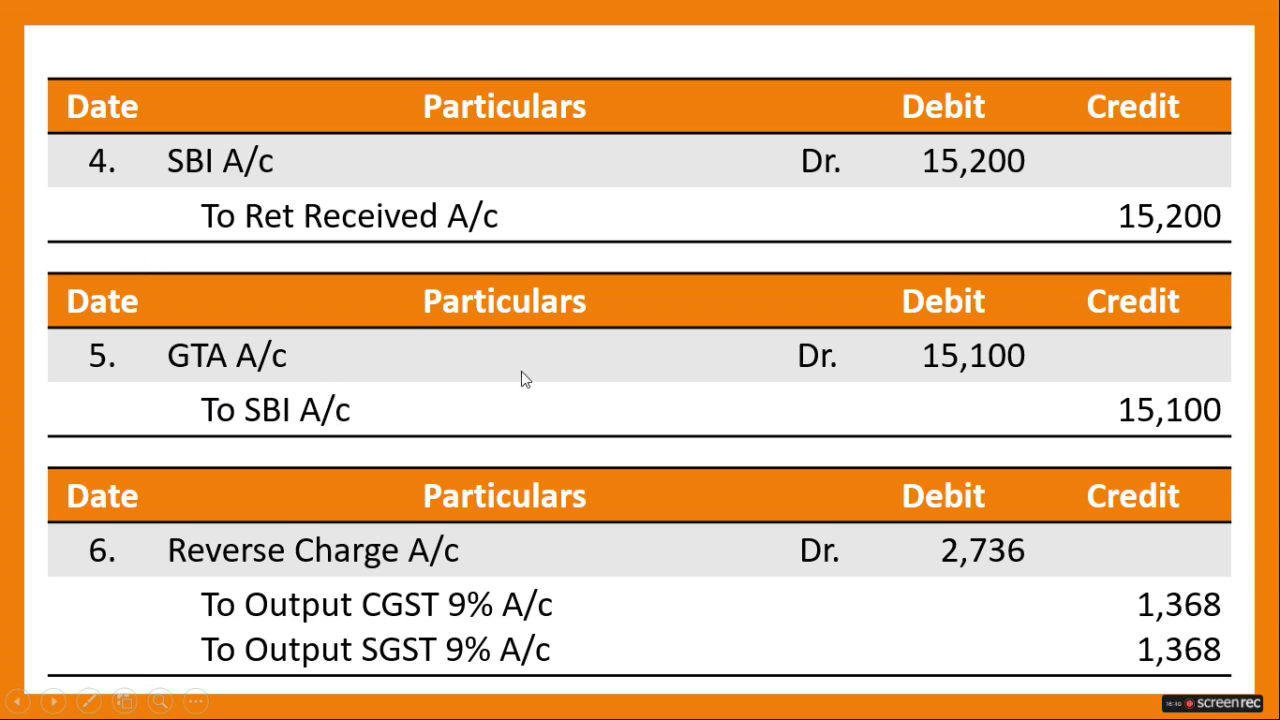
key("alt+Tab")
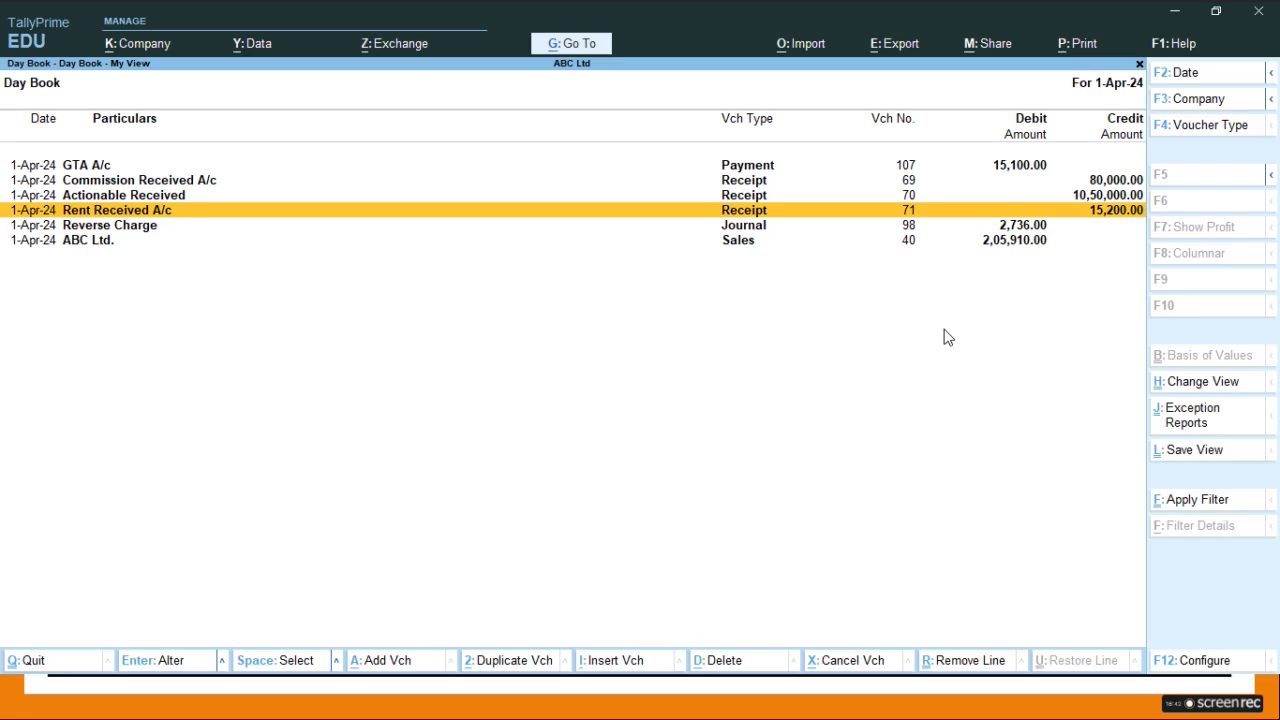
key("Up")
key("Up")
key("Up")
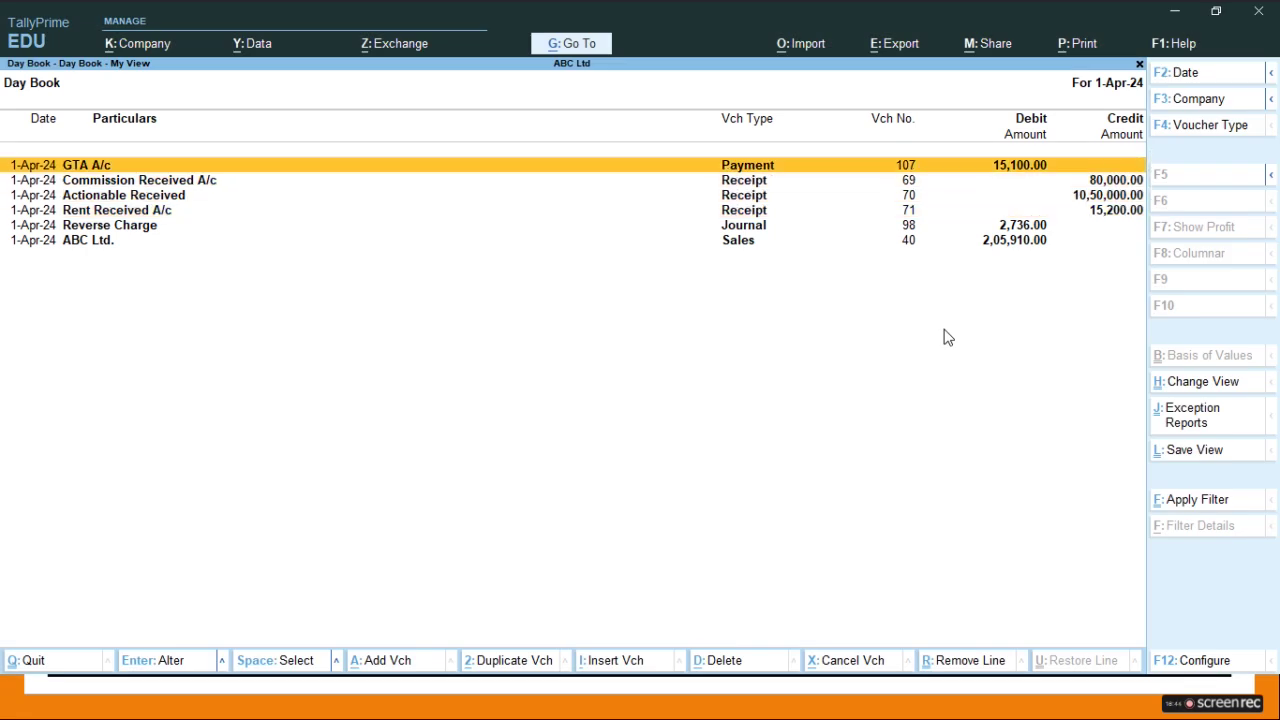
key("Return")
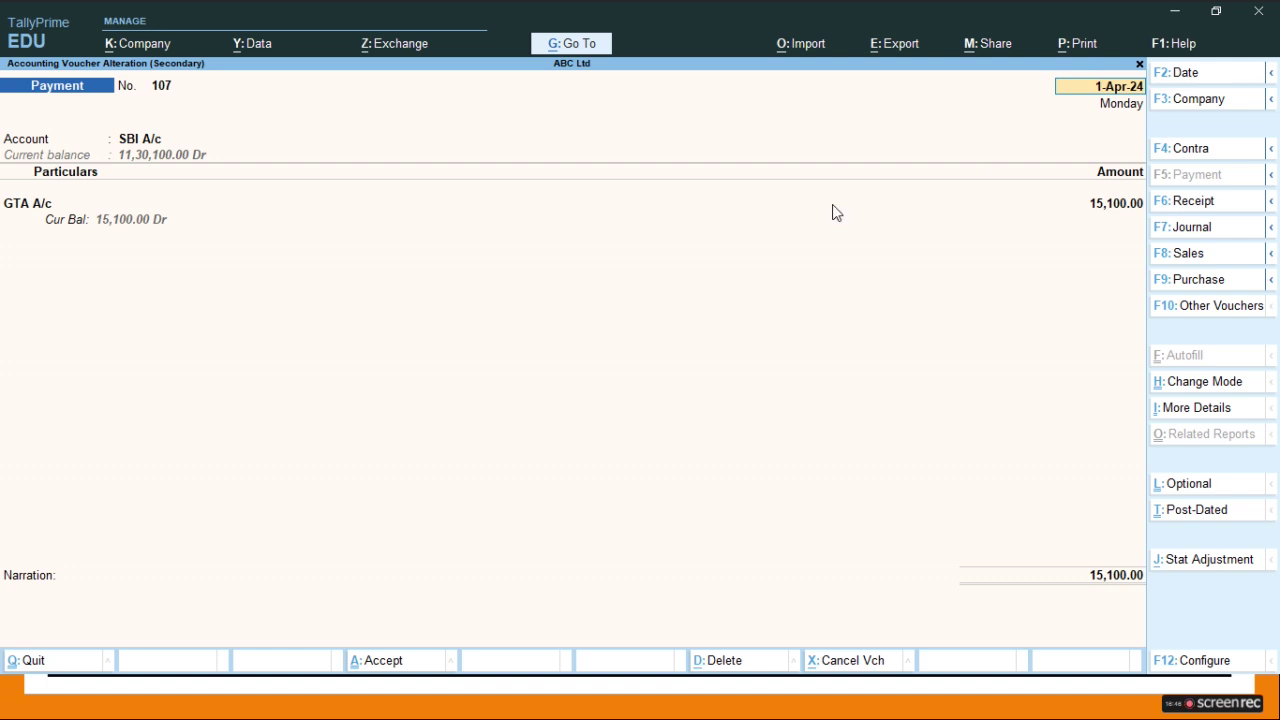
key("ctrl")
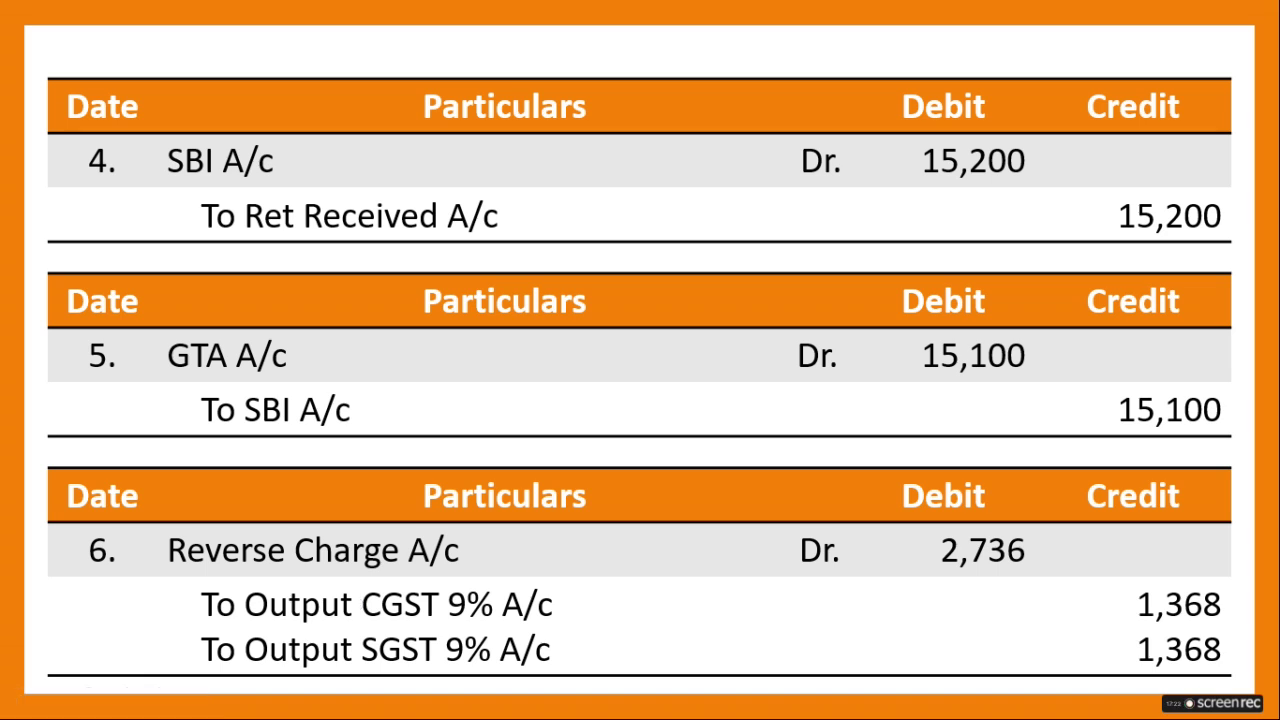
key("alt+Tab")
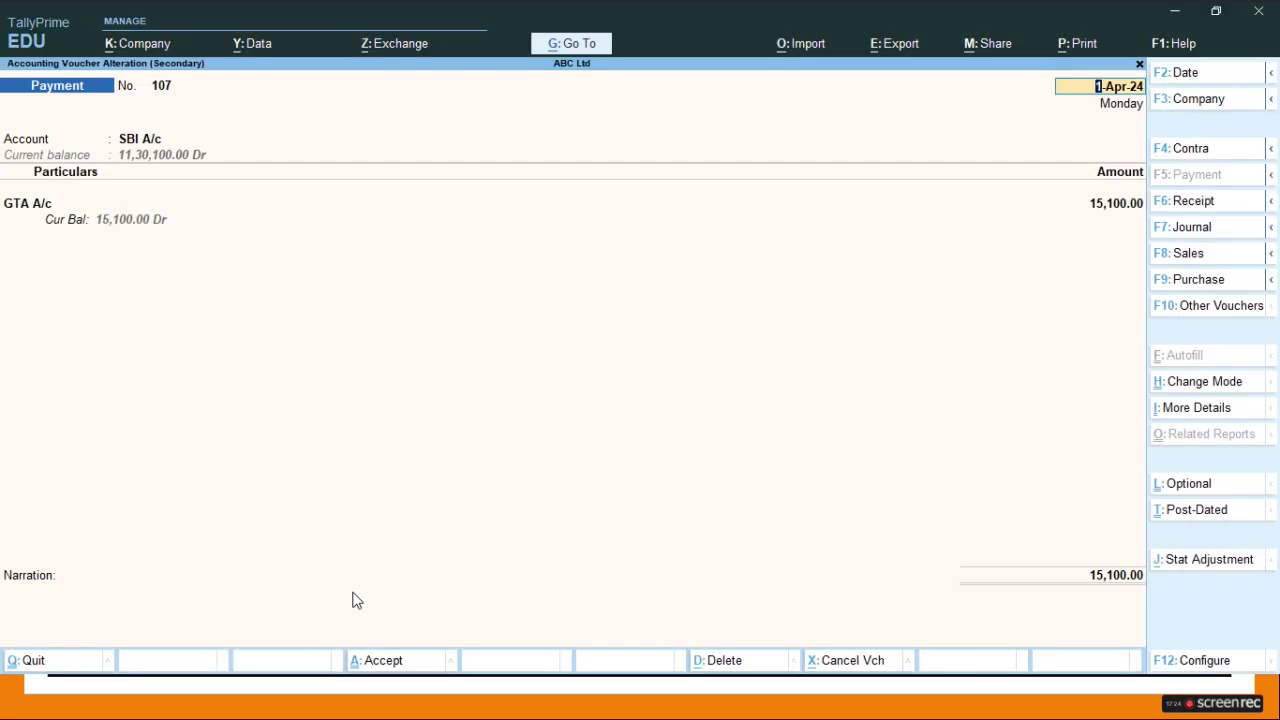
key("Escape")
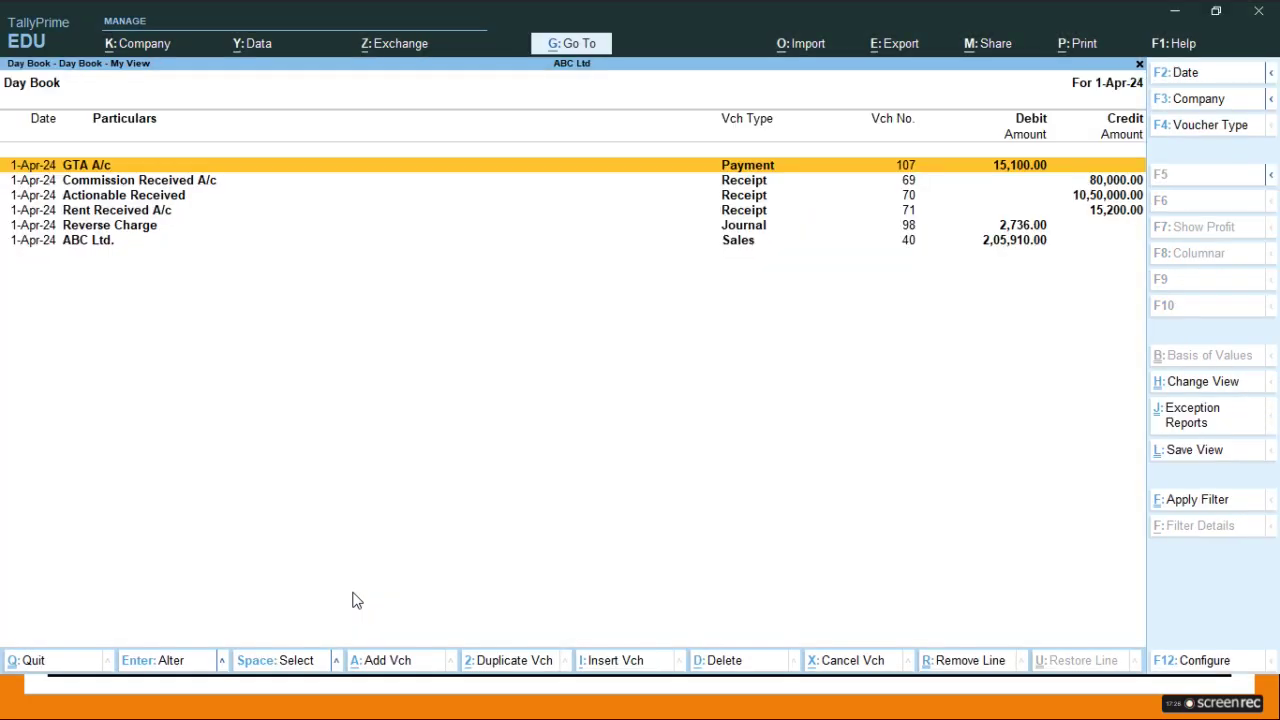
Step: Open the Reverse Charge journal voucher dated 1-Apr-24 from the Day Book
key("alt+Tab")
key("alt+Tab")
key("Down")
key("Down")
key("Down")
key("Down")
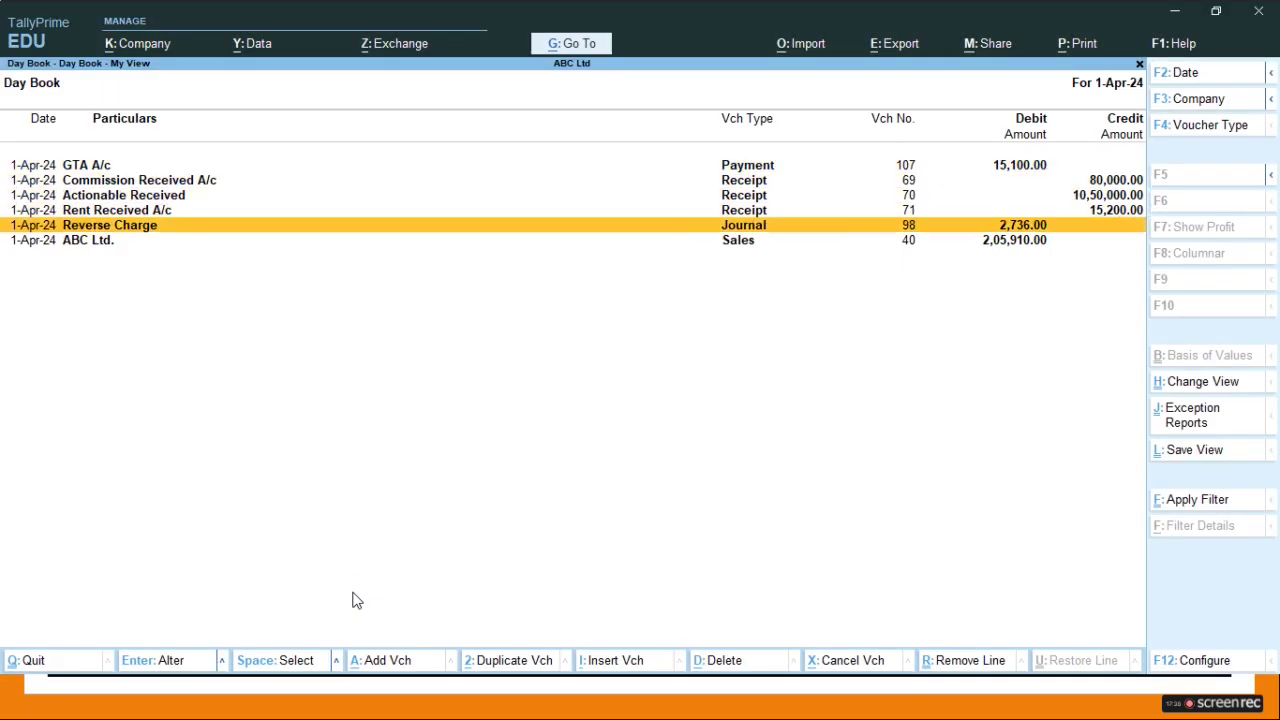
key("Return")
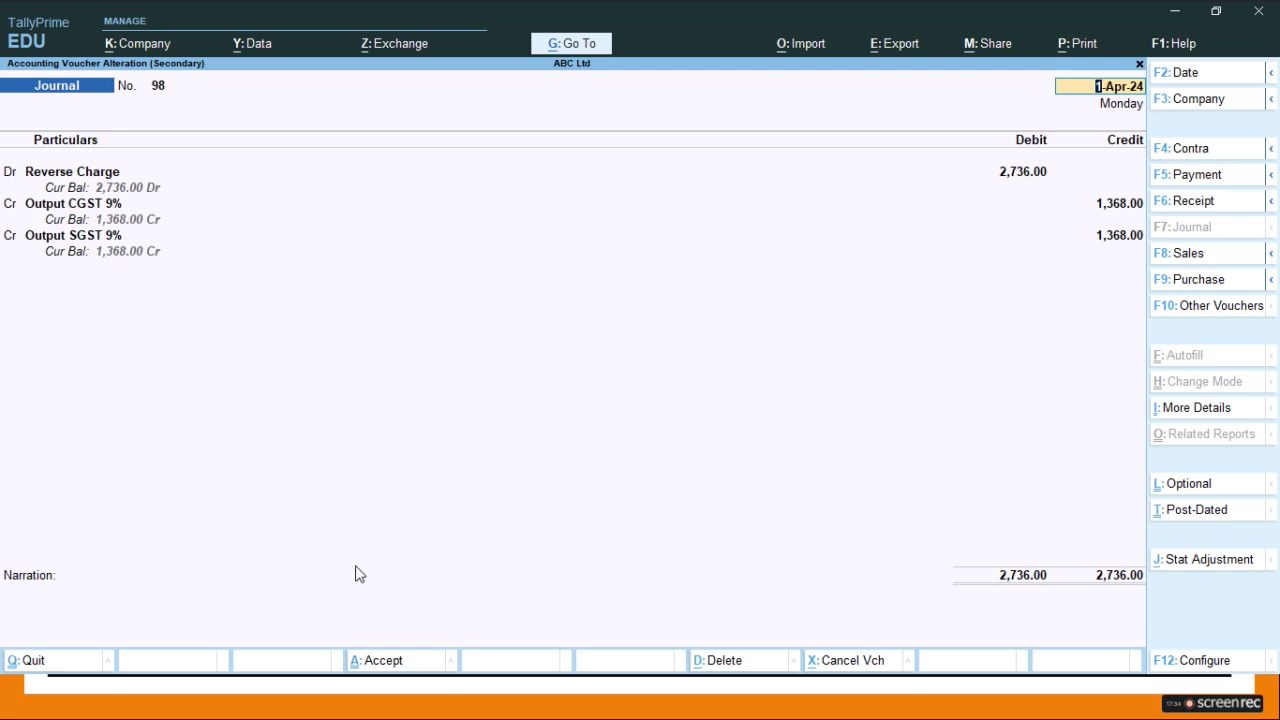
Step: Set the journal's GST stat adjustment to Increase in Tax Liability, with Advance Paid Under Reverse Charge as the additional nature
left_click(1181, 563)
key("Return")
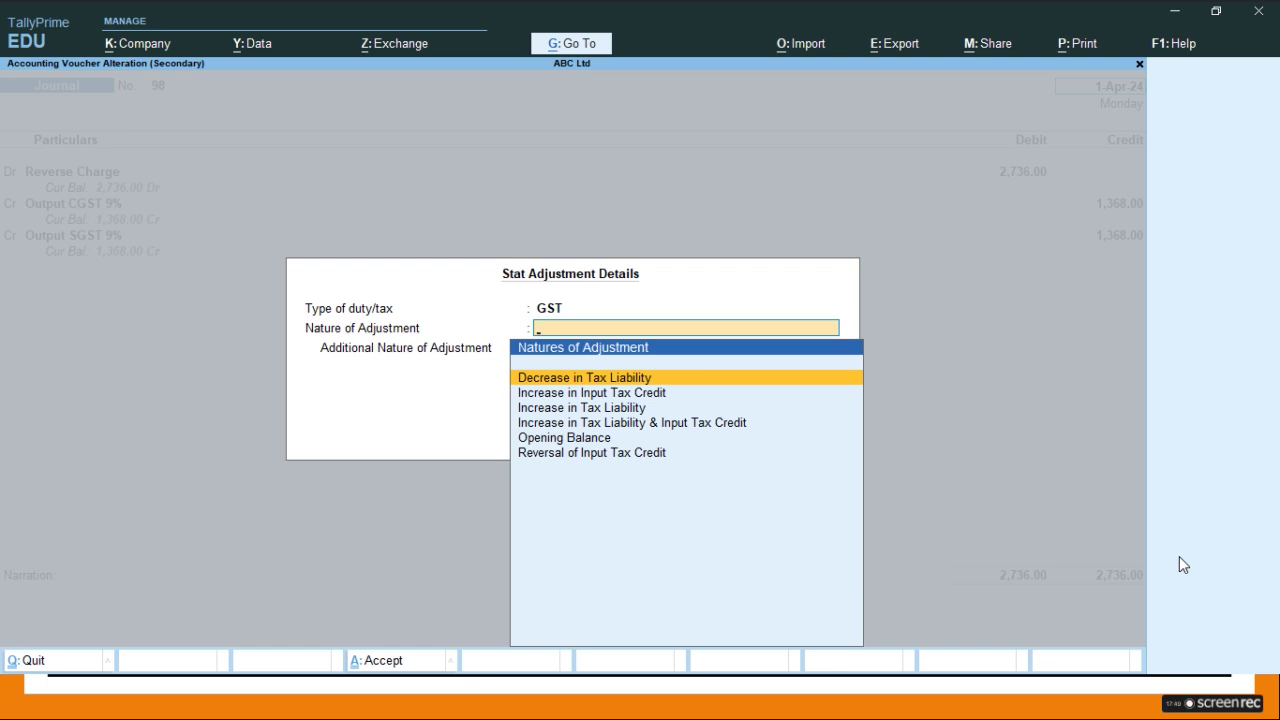
key("Down")
key("Down")
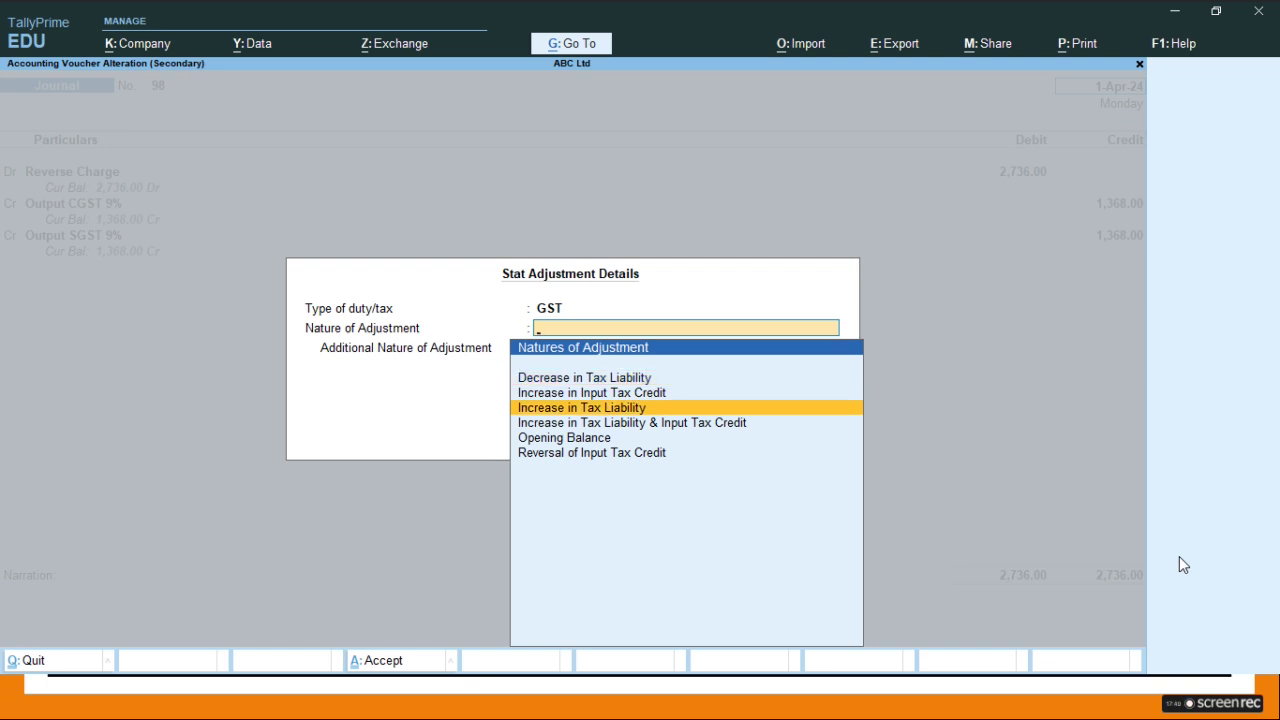
key("Return")
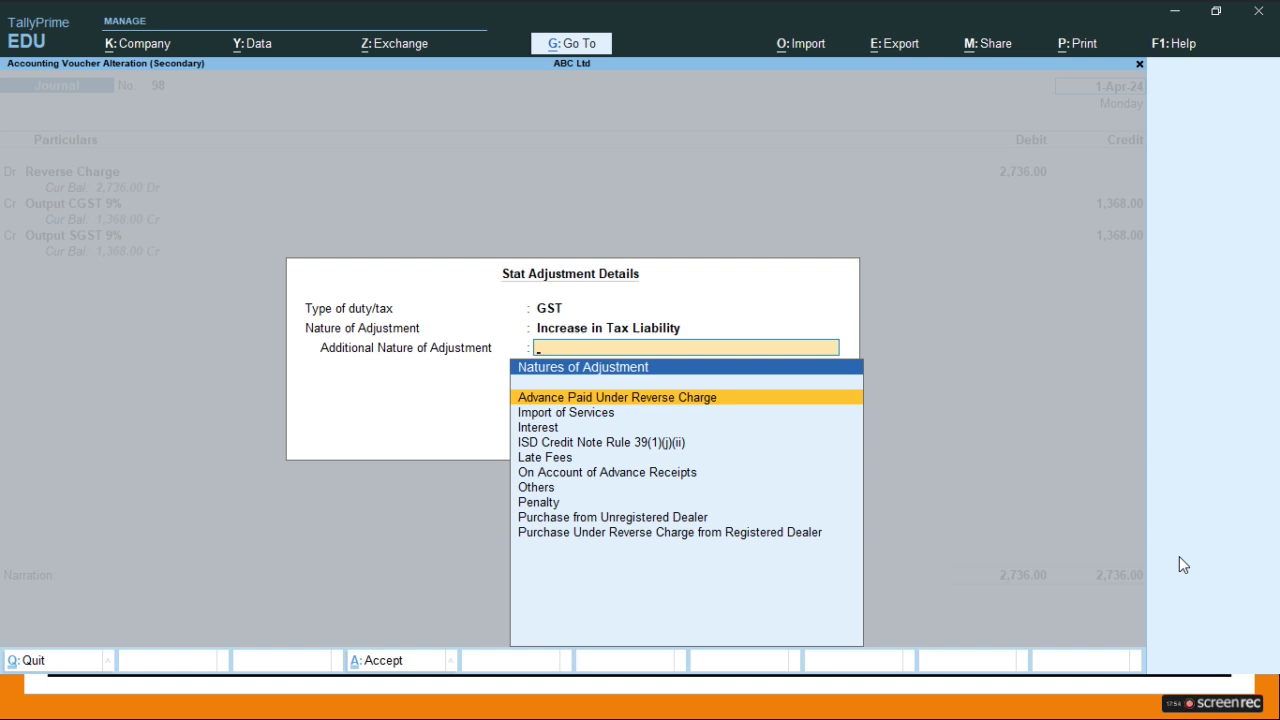
key("Return")
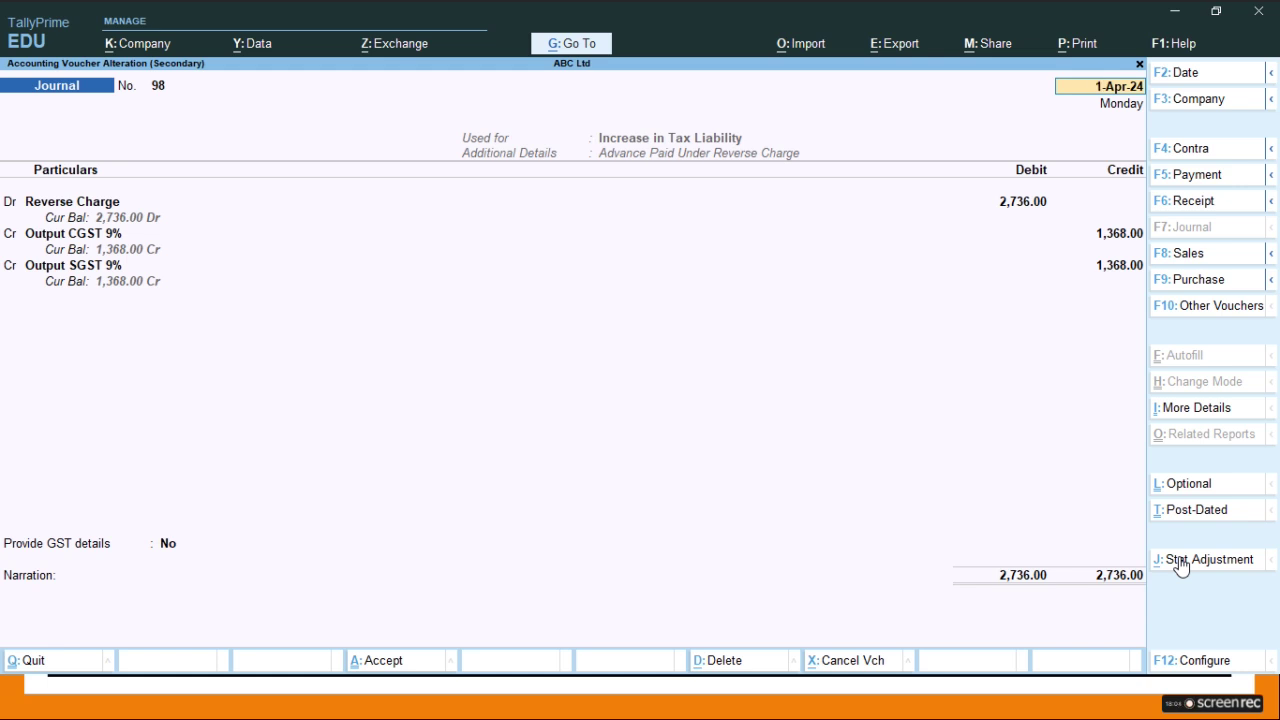
Step: Keep the Reverse Charge, Output CGST 9% and Output SGST 9% lines, leave Provide GST details at No, and save the journal voucher
key("Return")
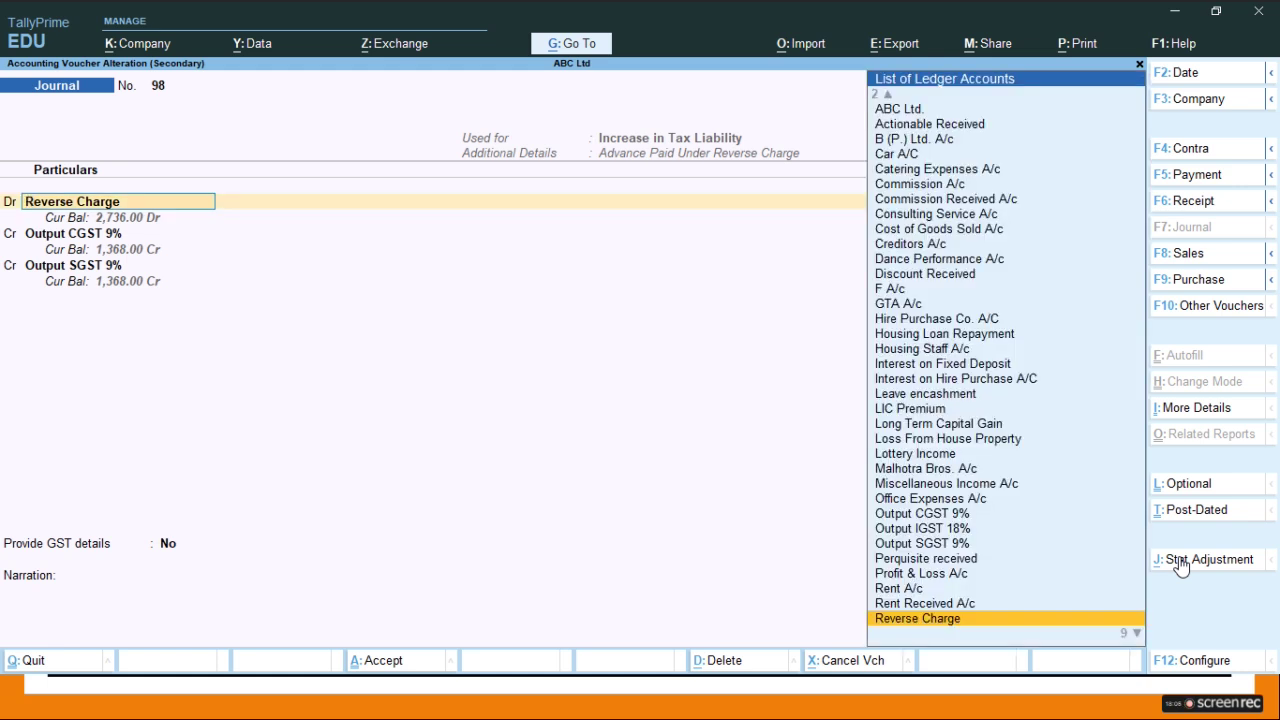
key("Return")
key("Return")
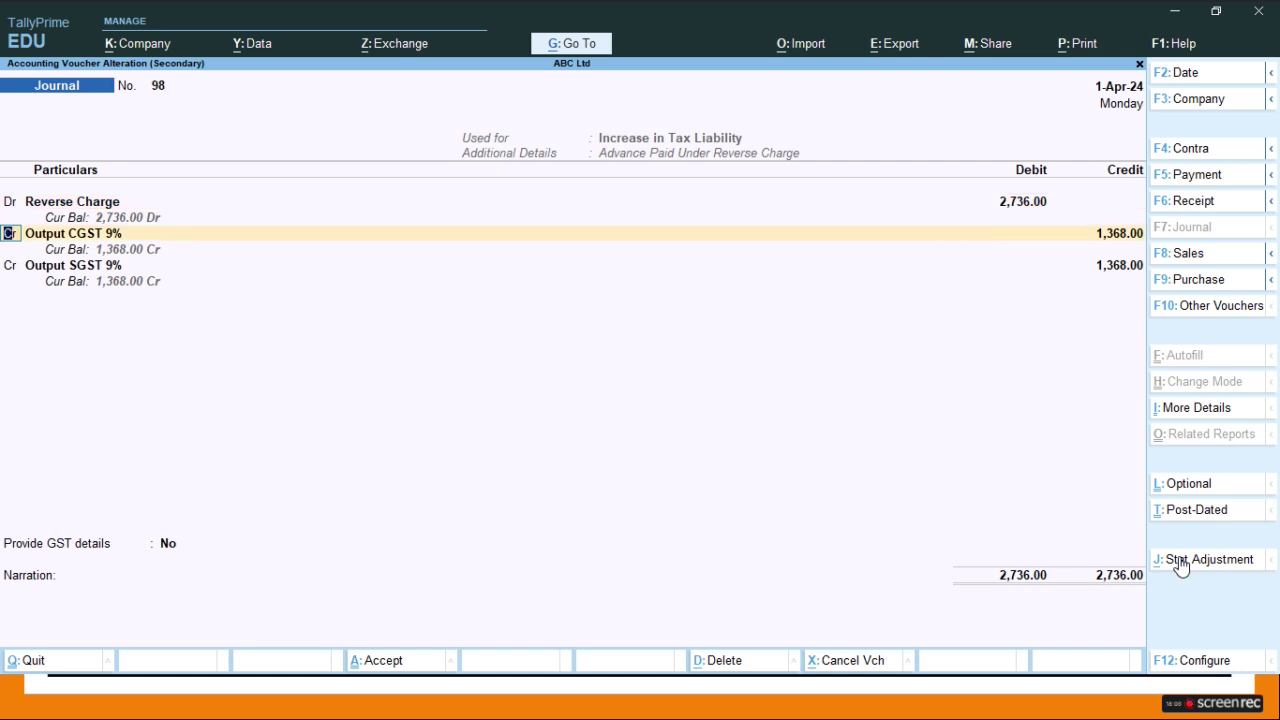
key("Return")
key("Return")
key("Return")
key("Return")
key("Return")
key("Return")
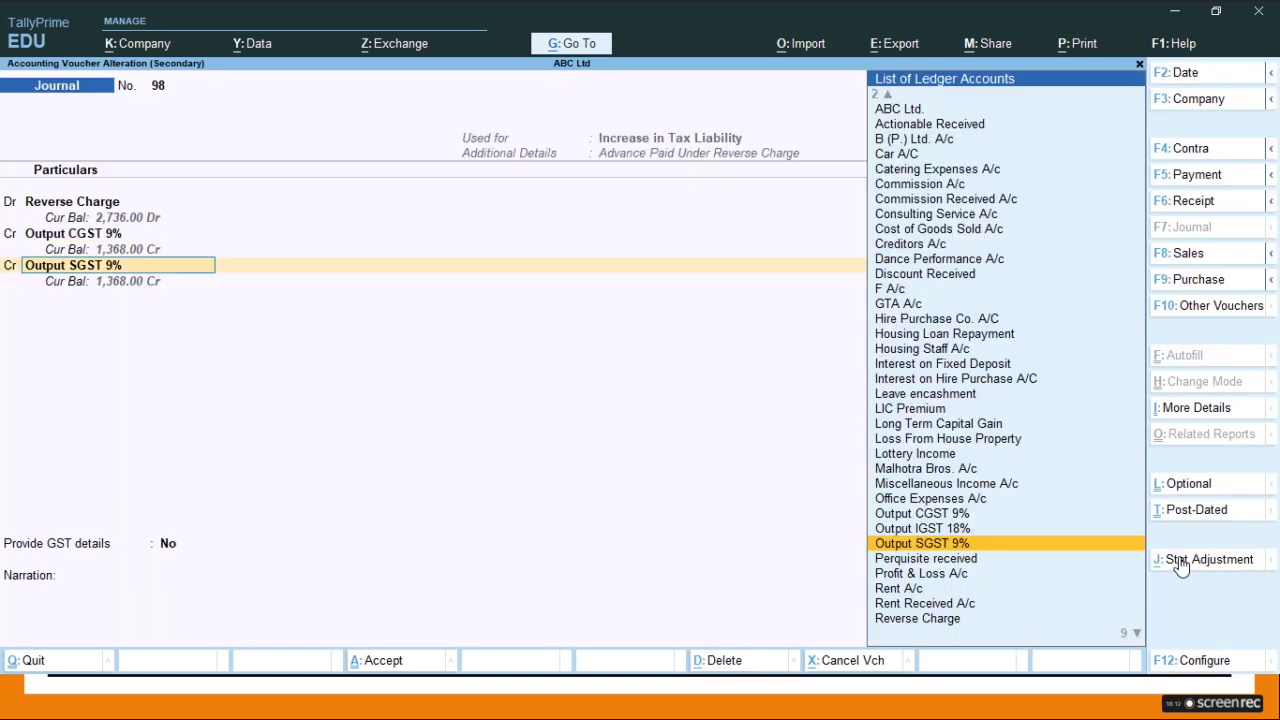
key("Return")
key("Return")
key("Return")
key("Return")
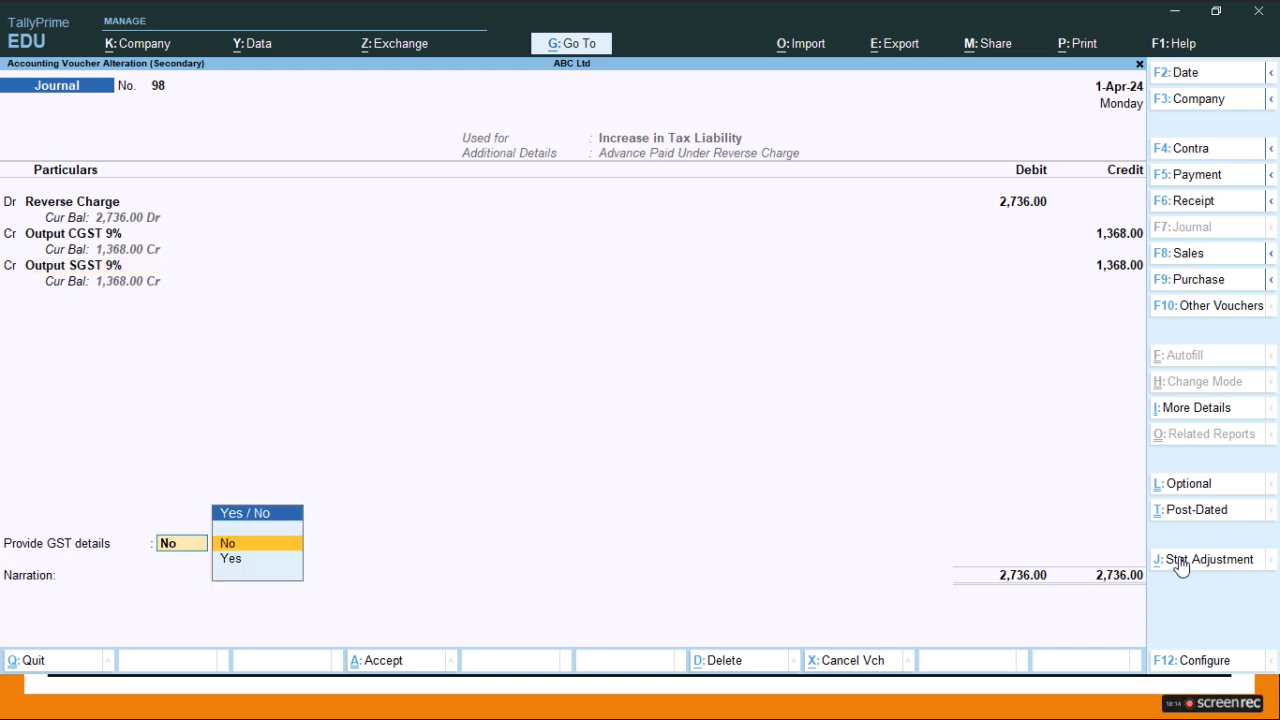
key("Return")
key("Return")
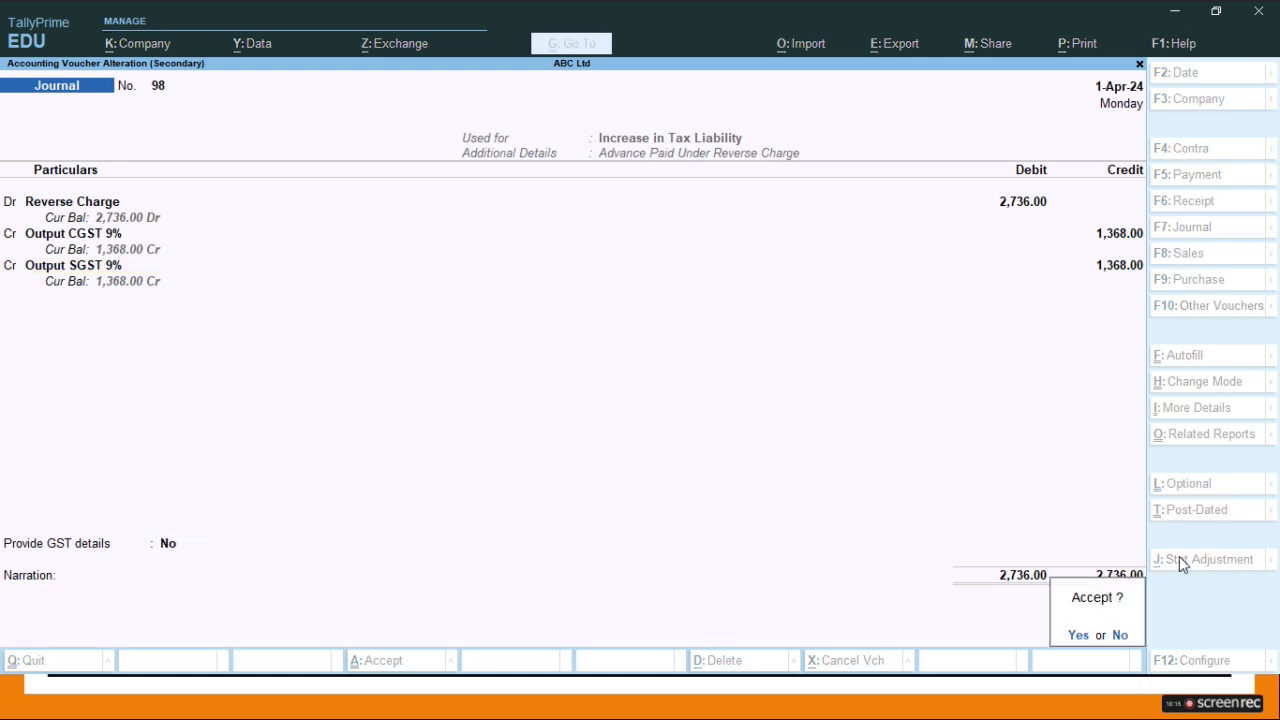
key("Return")
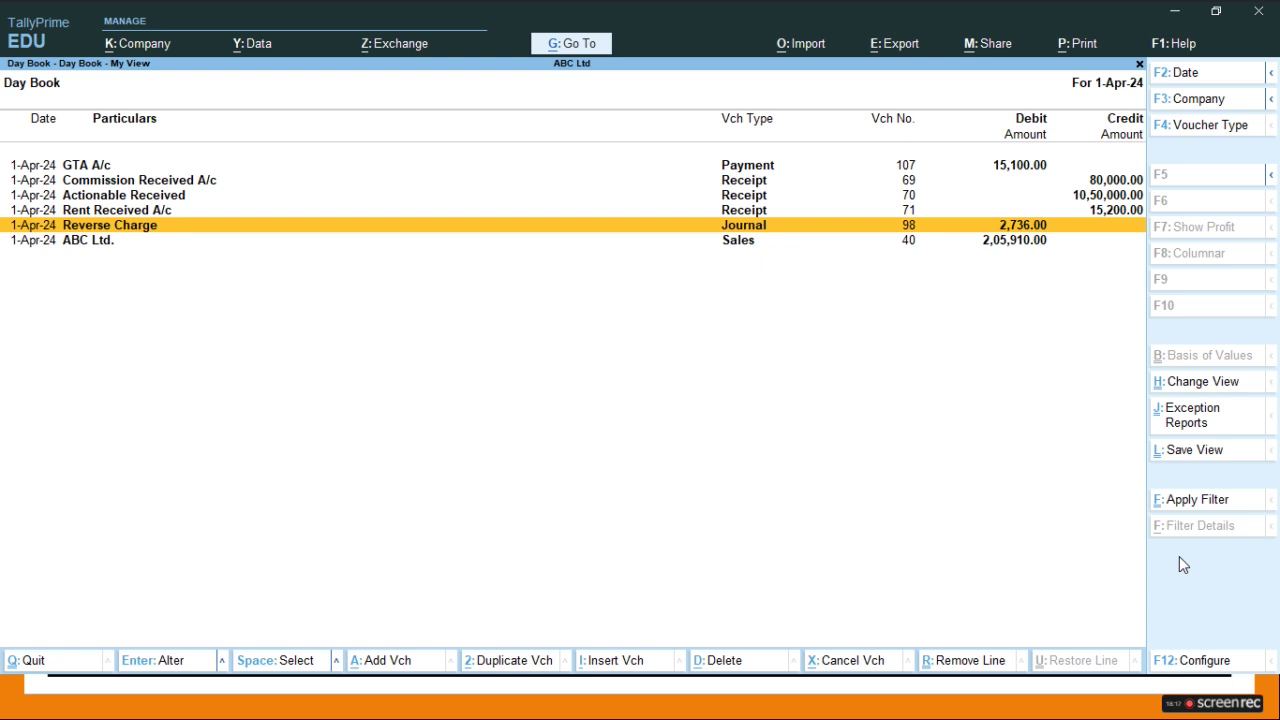
Step: Reopen the saved Reverse Charge journal voucher to check its stat adjustment details
key("Return")
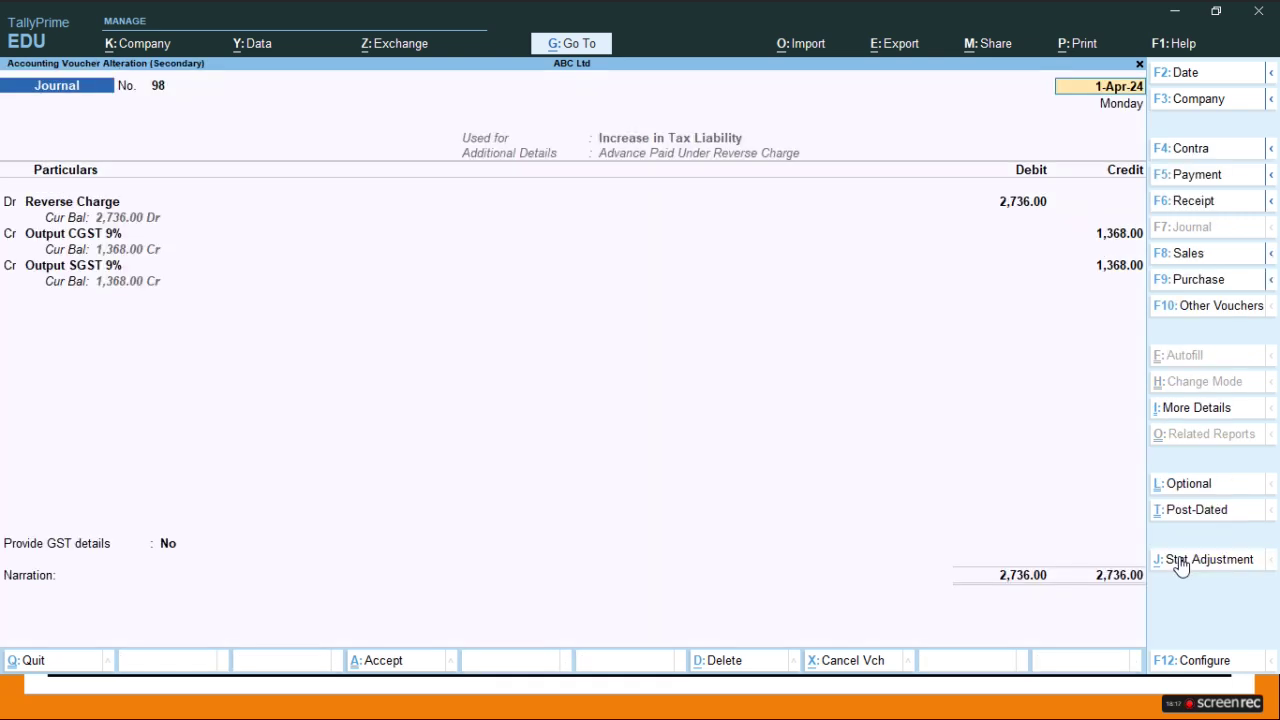